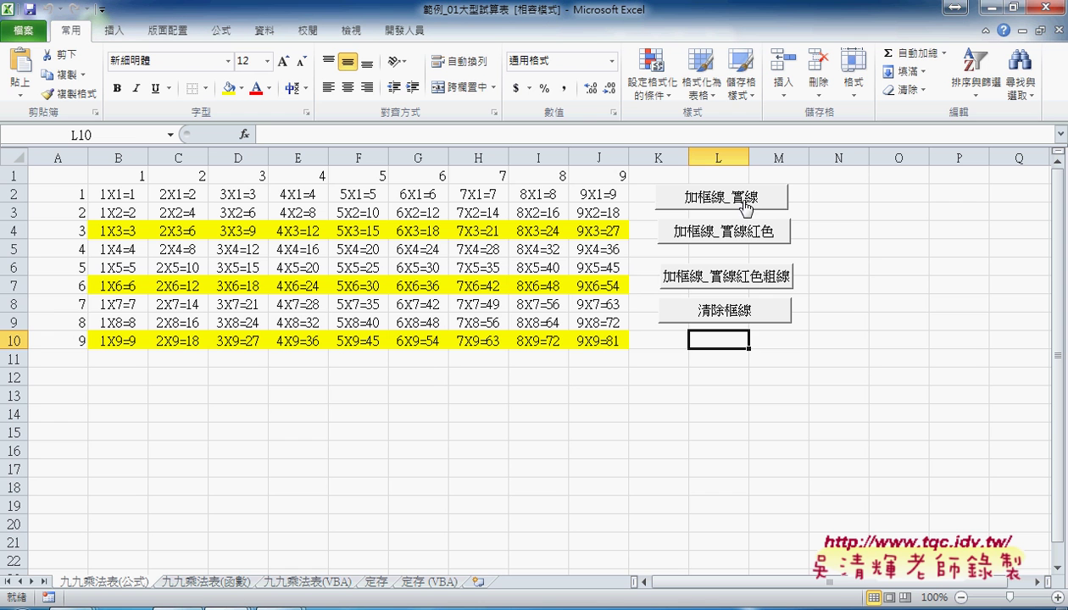
Try plain, red and thick red borders on the multiplication table, then remove all borders
left_click(694, 201)
left_click(710, 239)
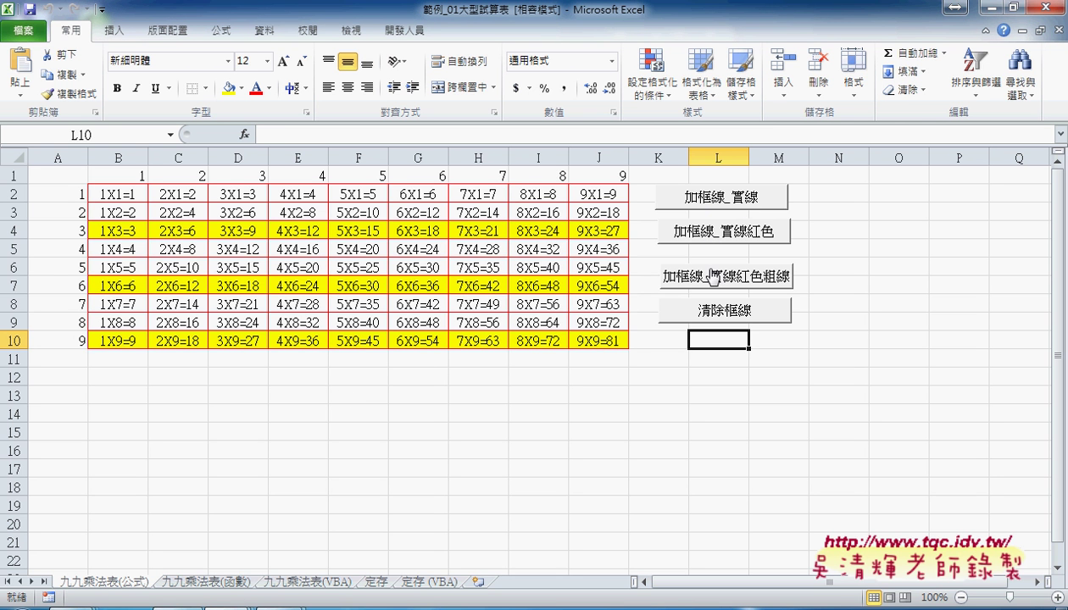
left_click(712, 284)
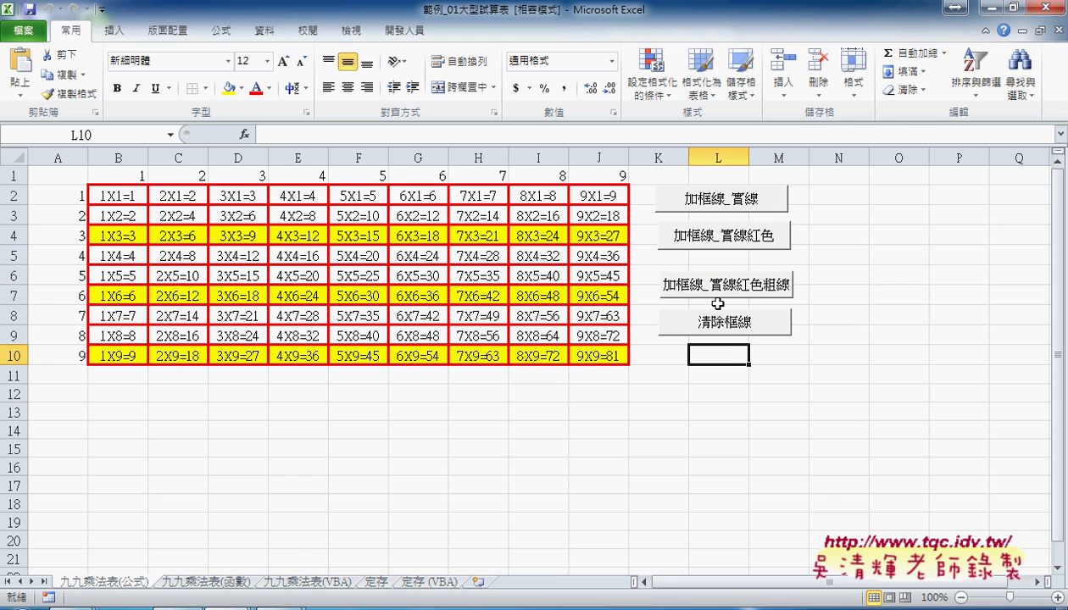
left_click(716, 328)
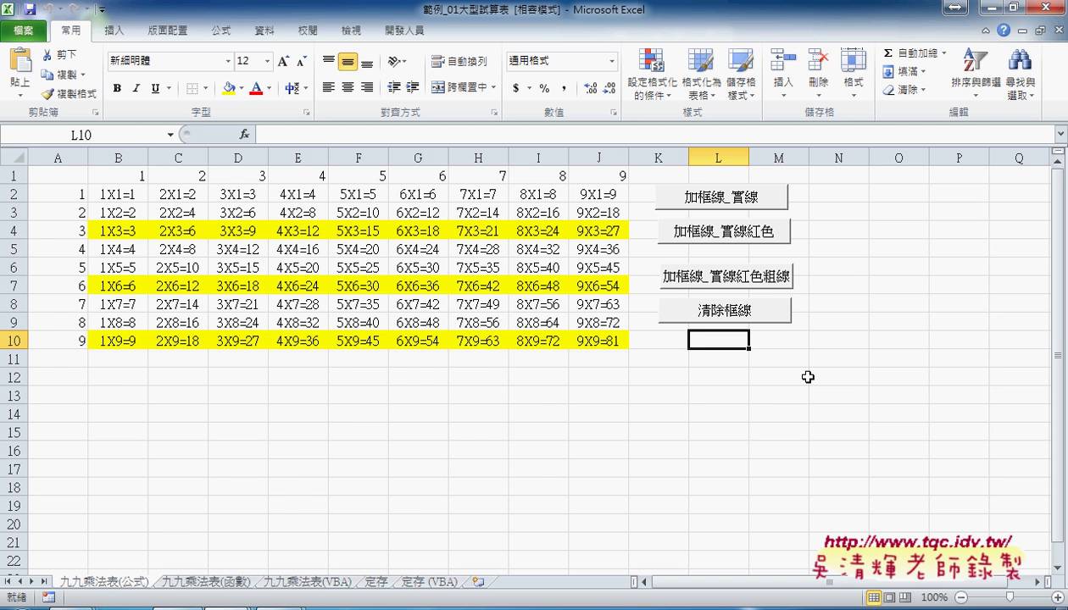
Open the 定存 sheet in the practice copy of the workbook
left_click(369, 582)
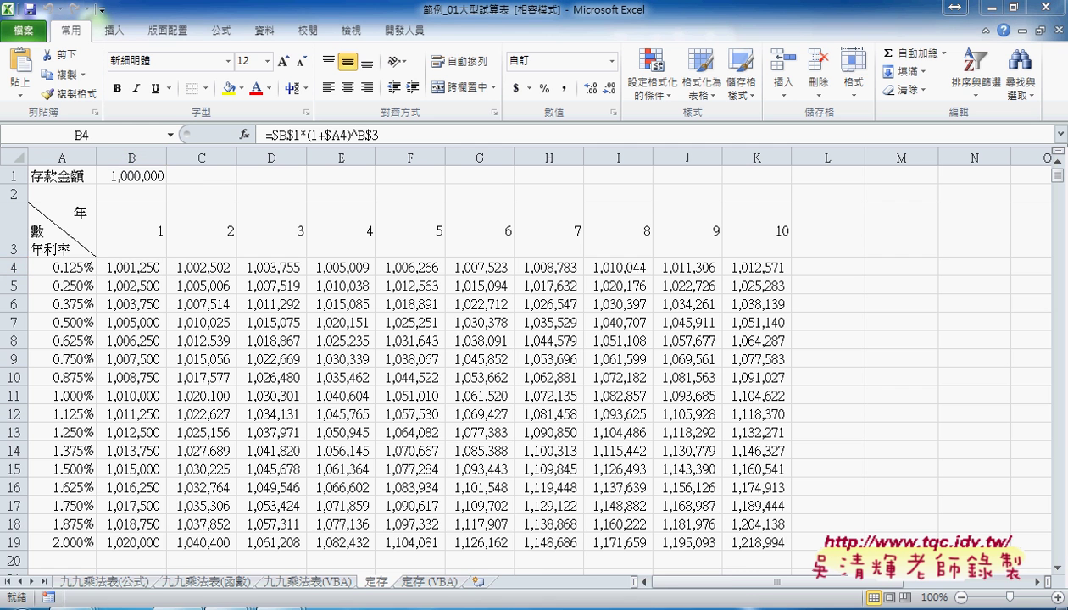
mouse_move(381, 605)
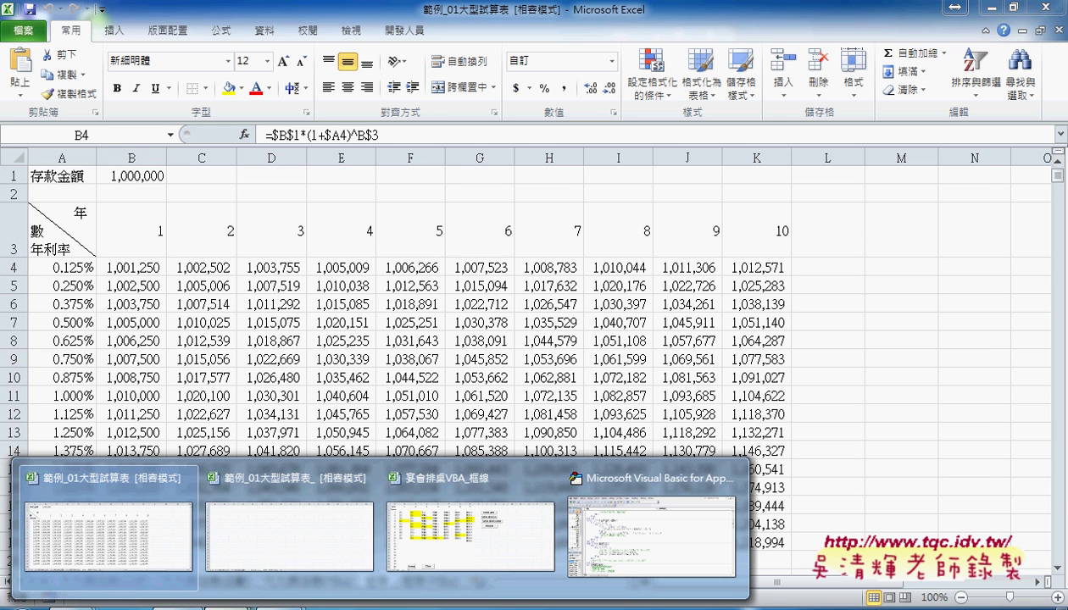
left_click(306, 547)
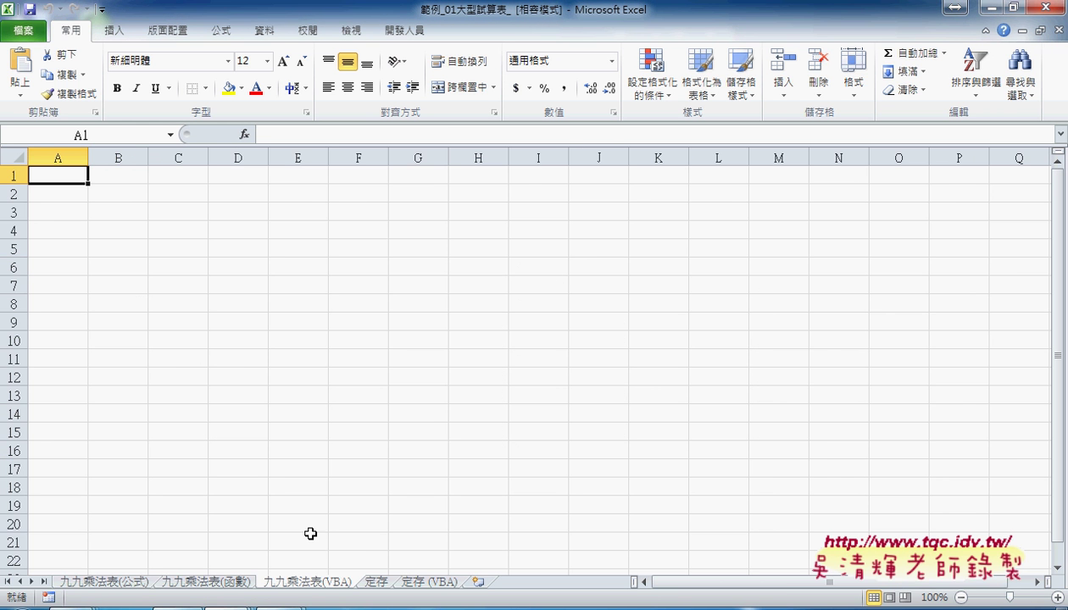
left_click(379, 582)
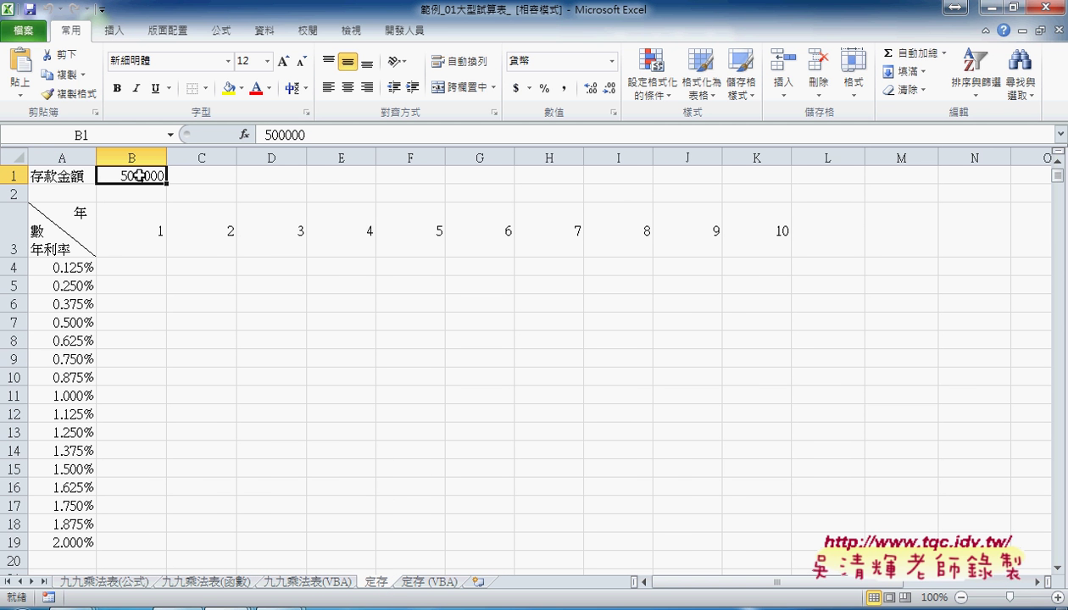
Check year headers B3–K3 and rates A4–A19, then begin an entry in B4
left_click(135, 271)
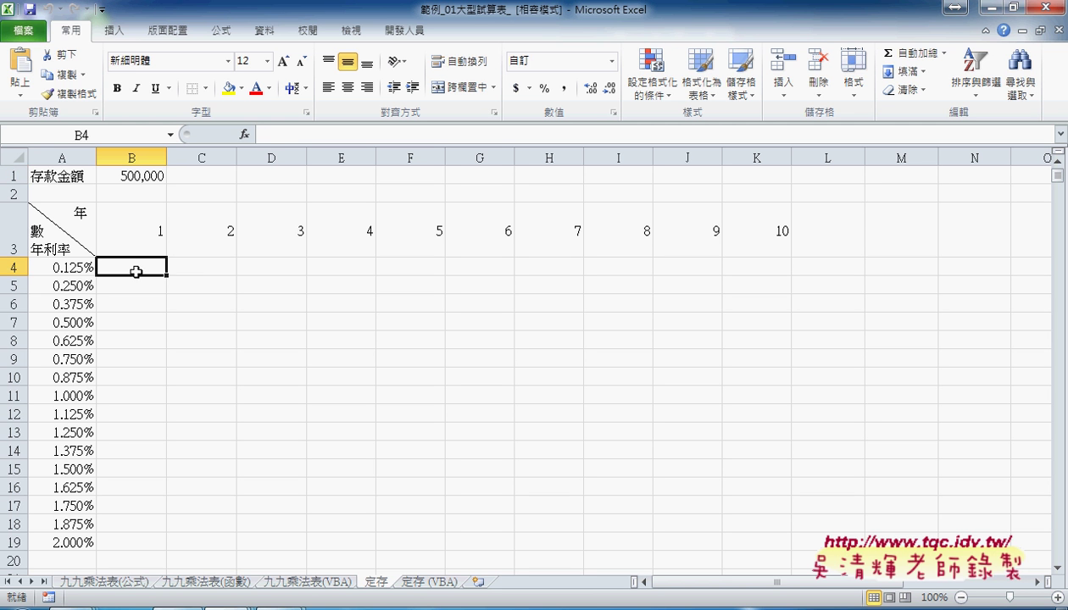
left_click(147, 233)
left_click(786, 246)
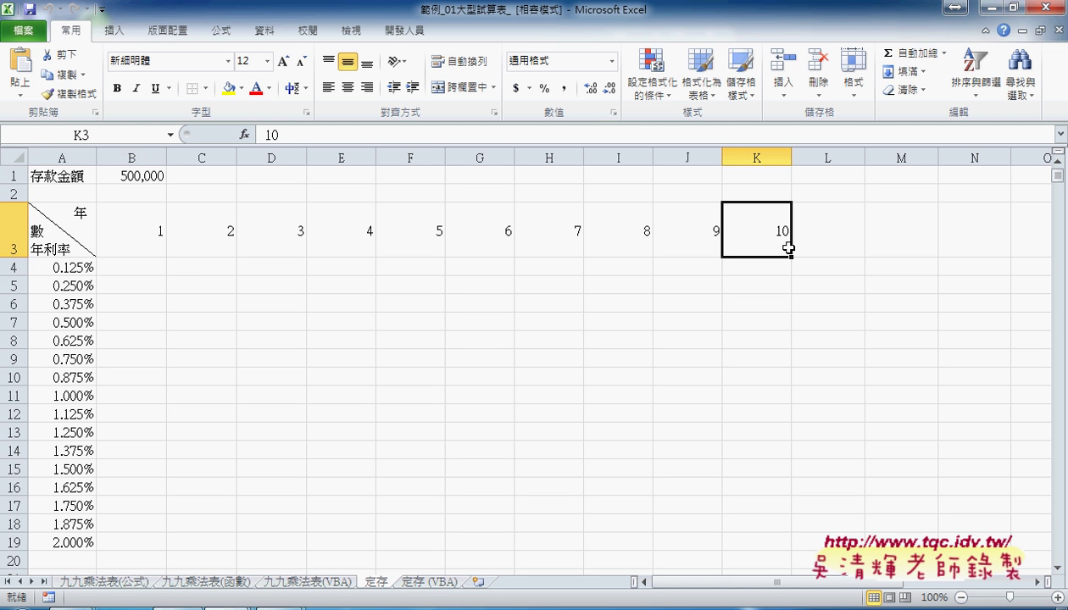
left_click(85, 268)
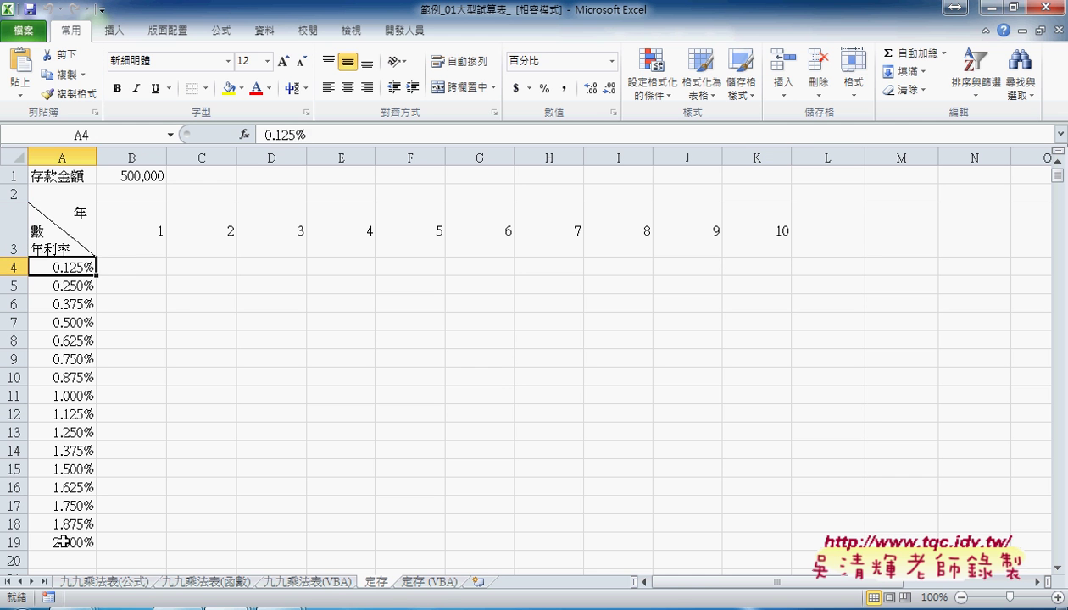
left_click(63, 540)
left_click(130, 266)
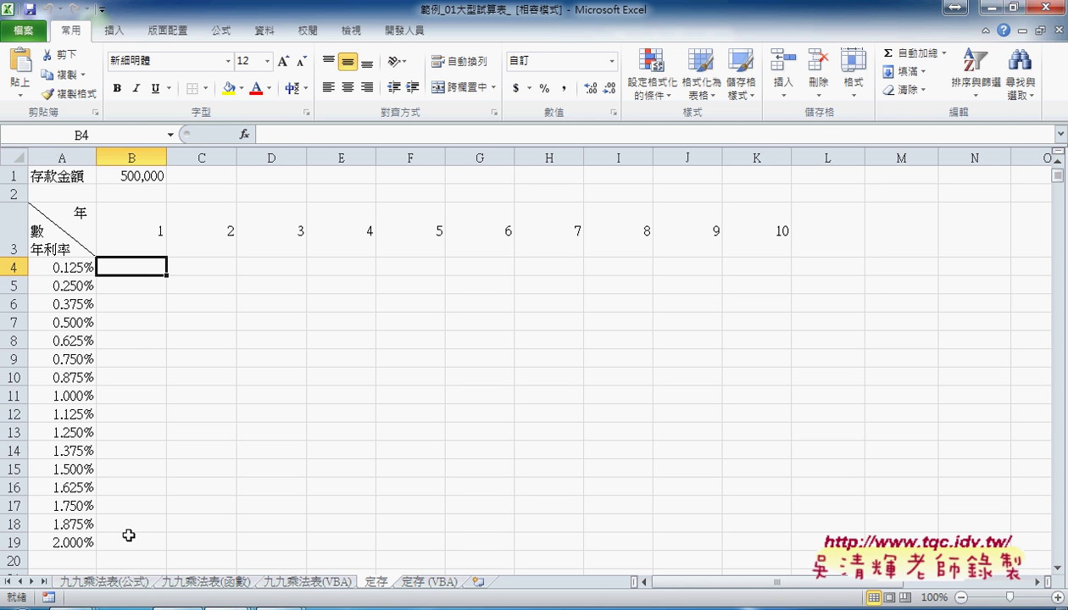
left_click(284, 134)
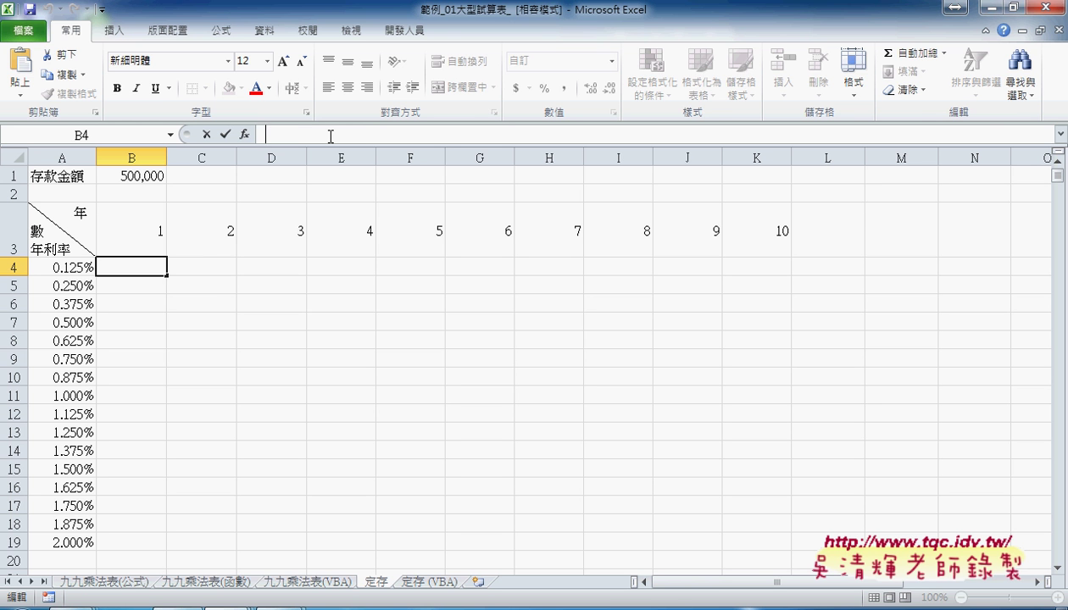
left_click(244, 134)
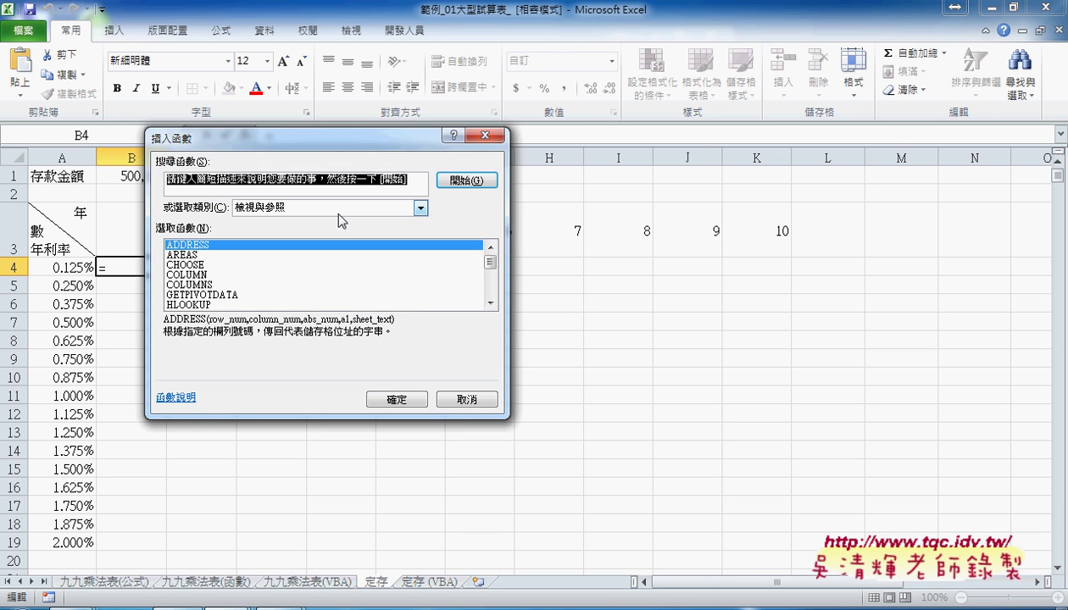
left_click_drag(367, 141, 681, 87)
left_click(670, 154)
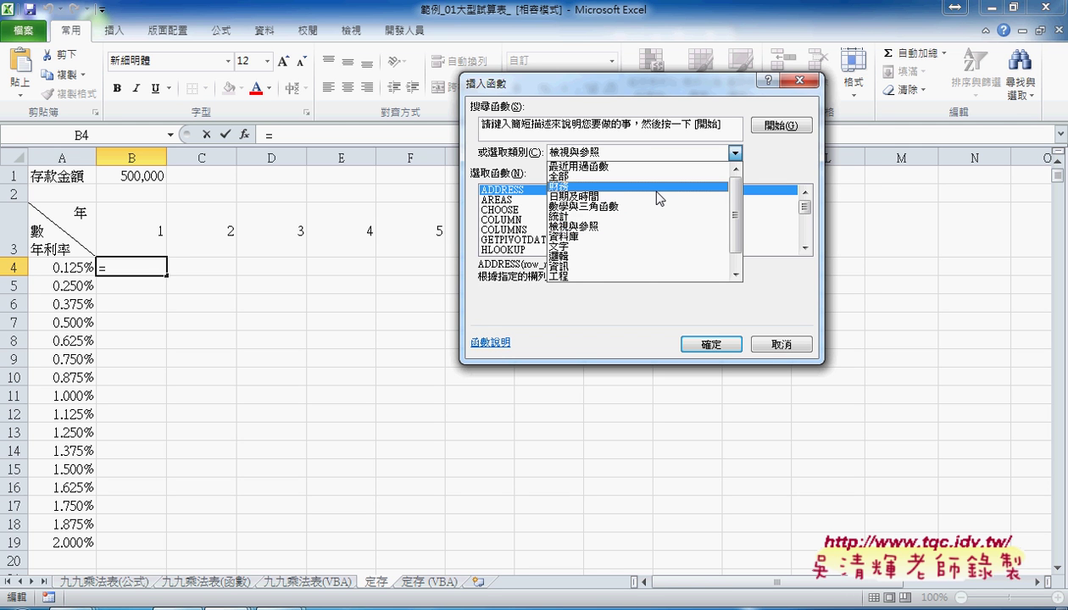
left_click(647, 186)
left_click(610, 220)
key("f")
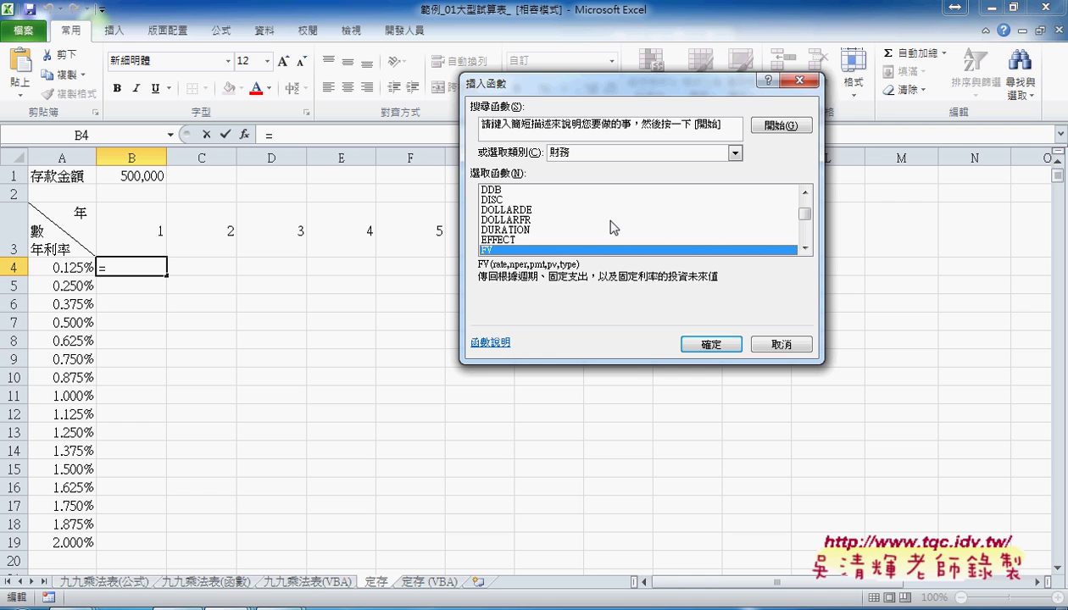
left_click(774, 342)
left_click(278, 135)
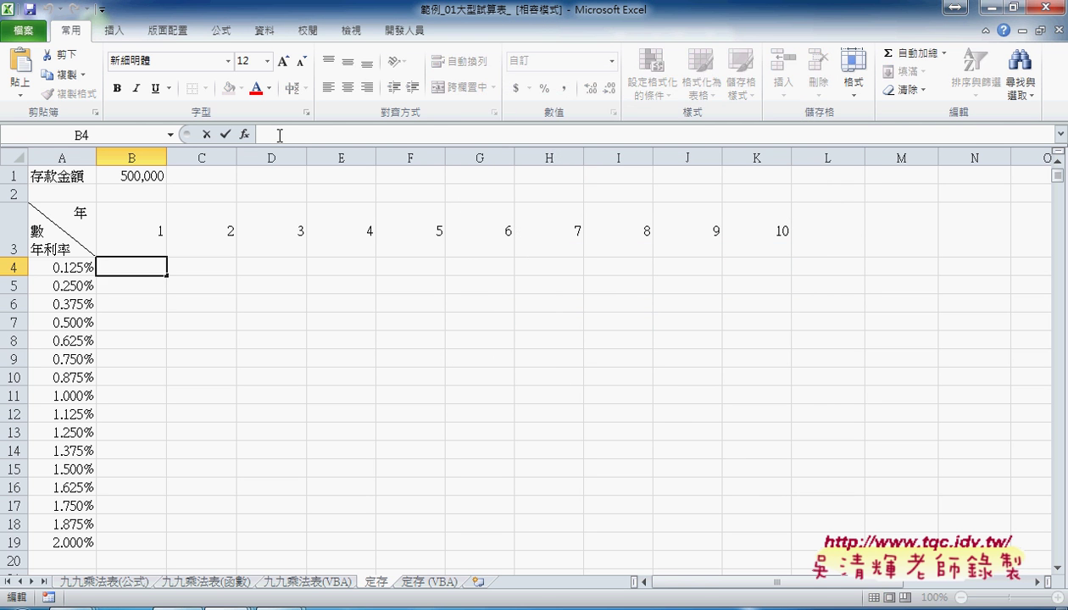
Enter =B1*(1+A4)^B3 in B4, giving the one-year balance 500,625
type("=")
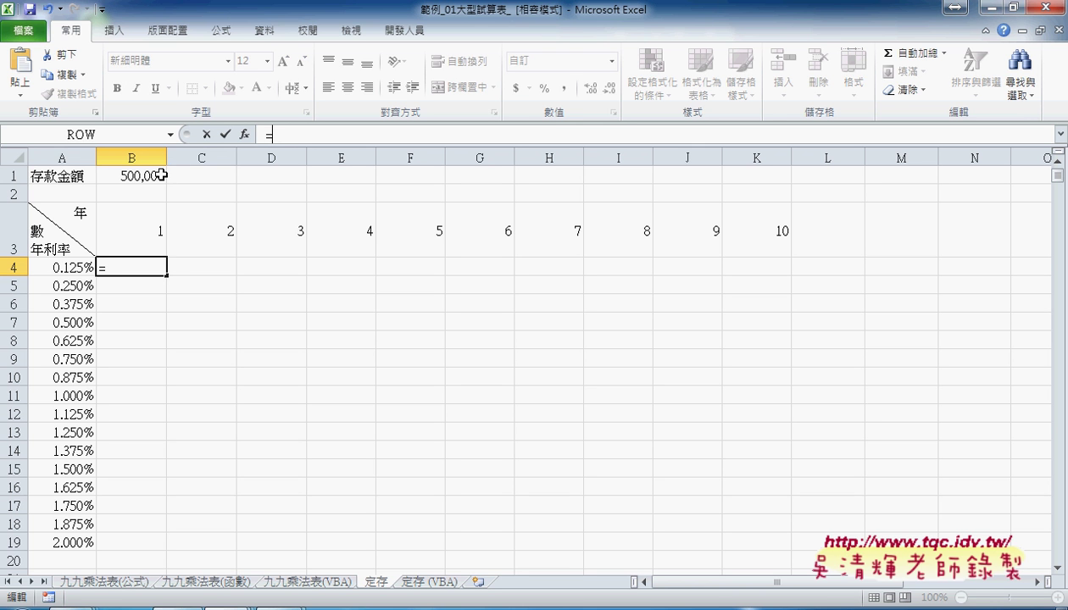
left_click(151, 176)
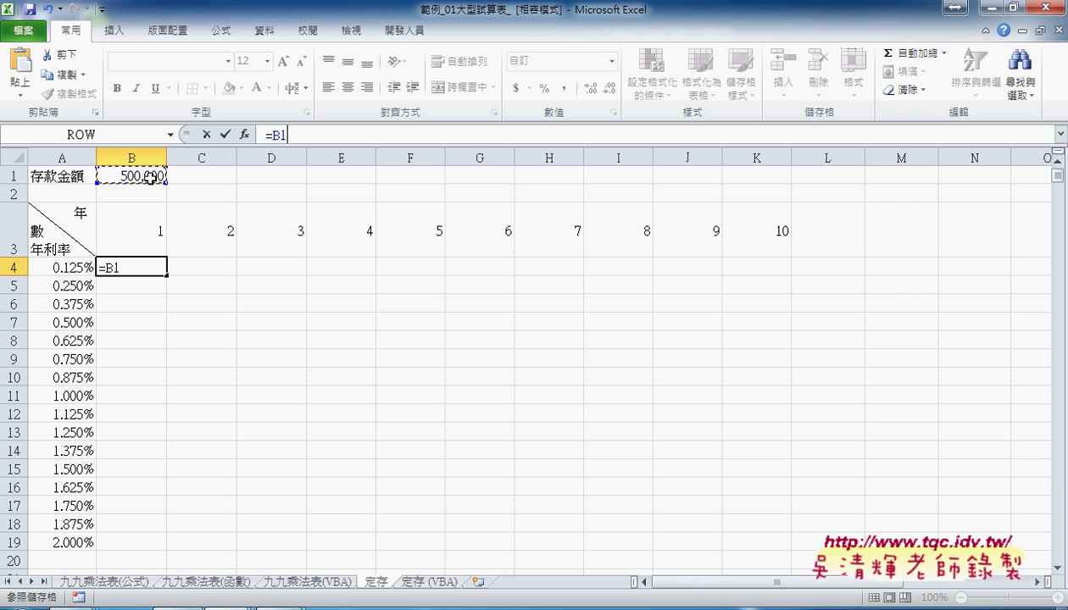
type("*(")
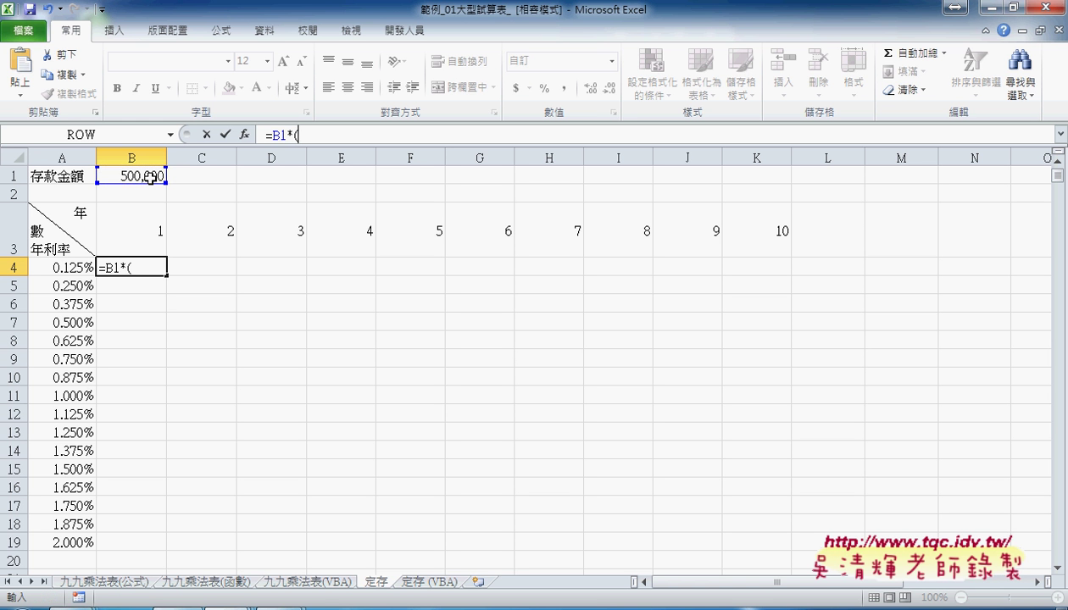
type("1")
type("+")
left_click(65, 267)
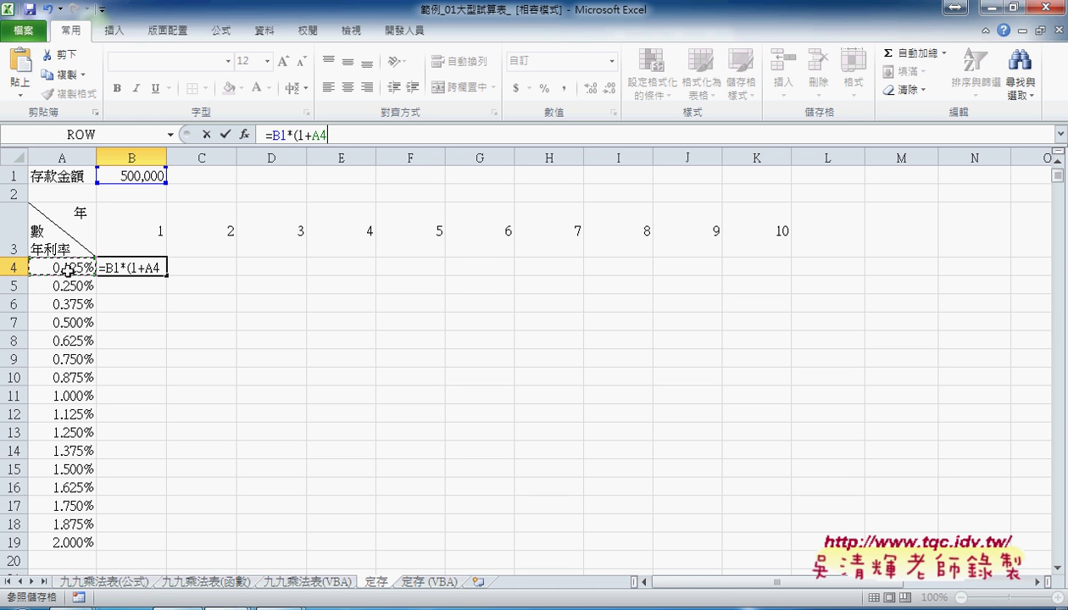
type(")")
type("^")
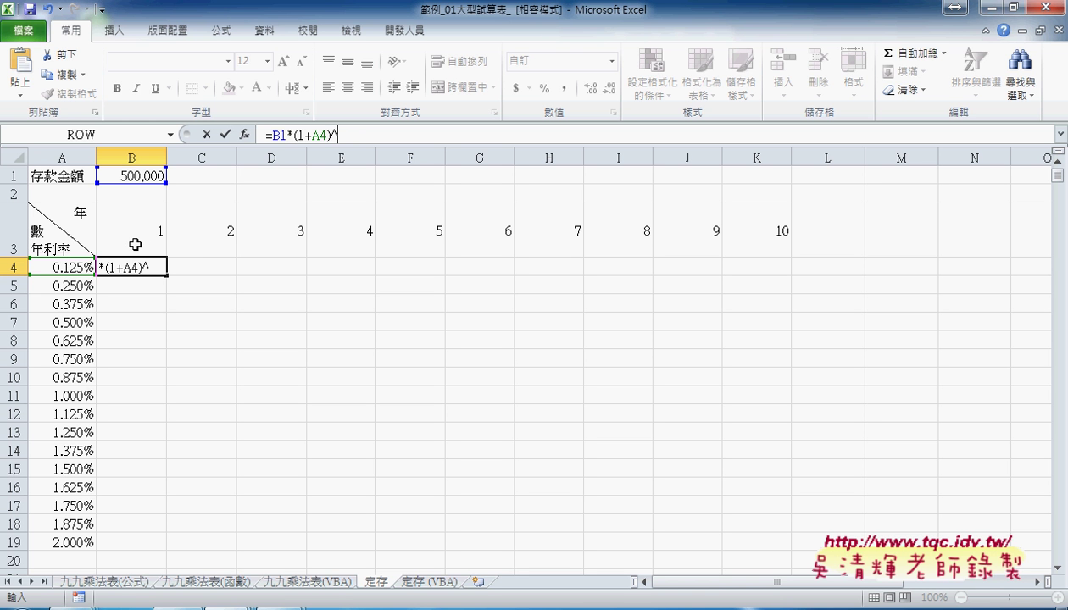
left_click(135, 242)
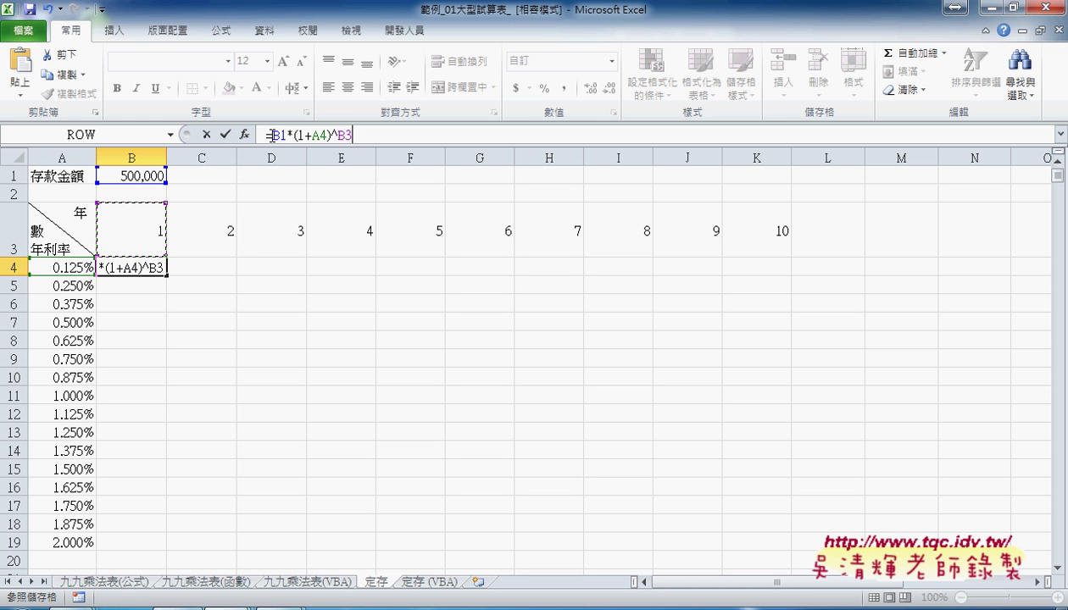
left_click(226, 135)
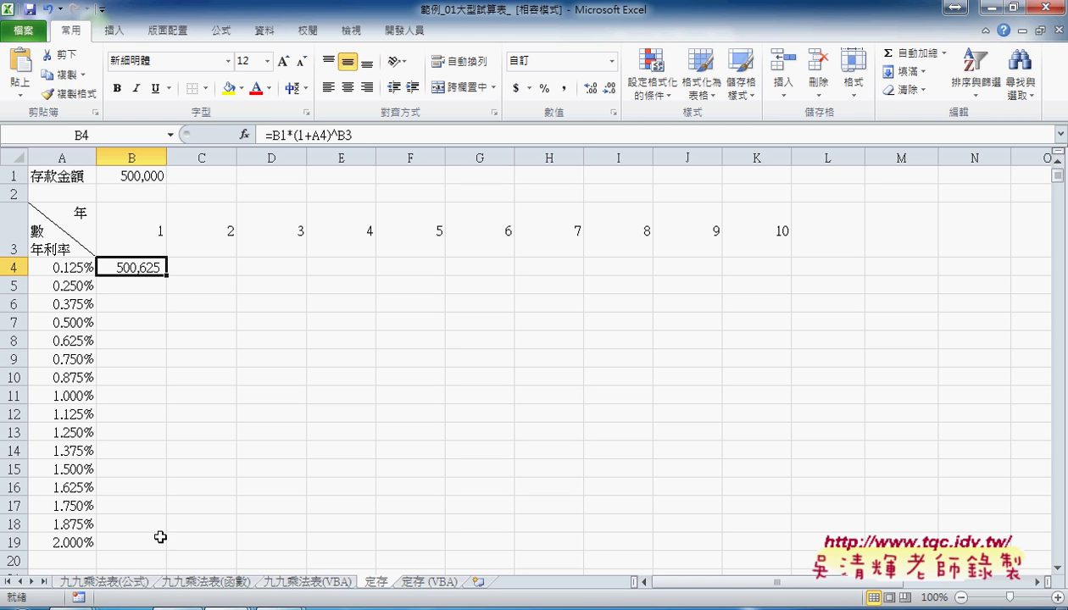
Change B4's formula to =$B$1*(1+$A4)^B$3 with absolute and mixed references
left_click(276, 133)
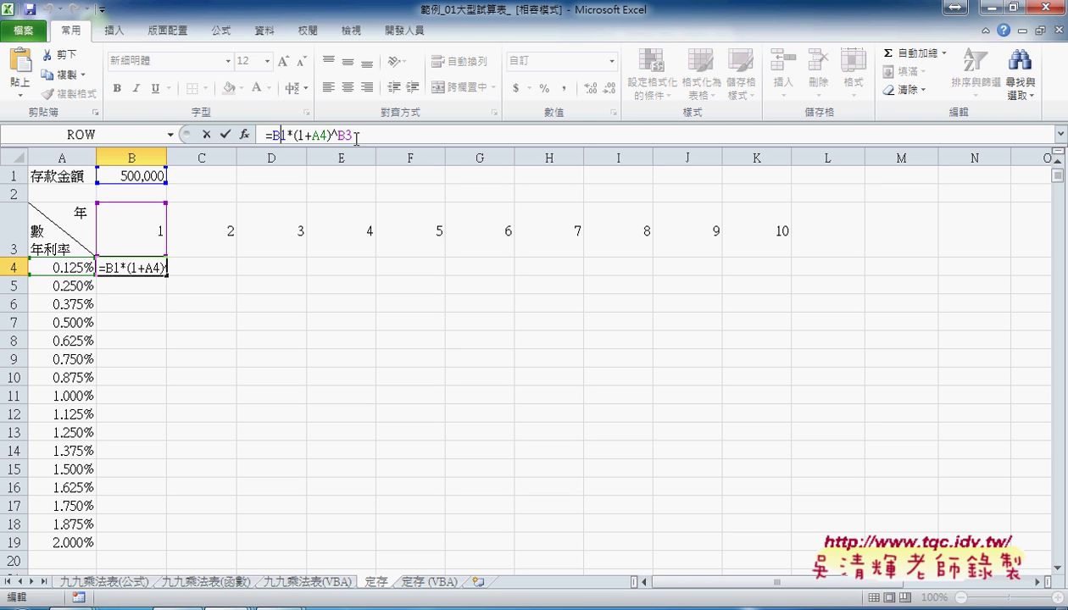
key("F4")
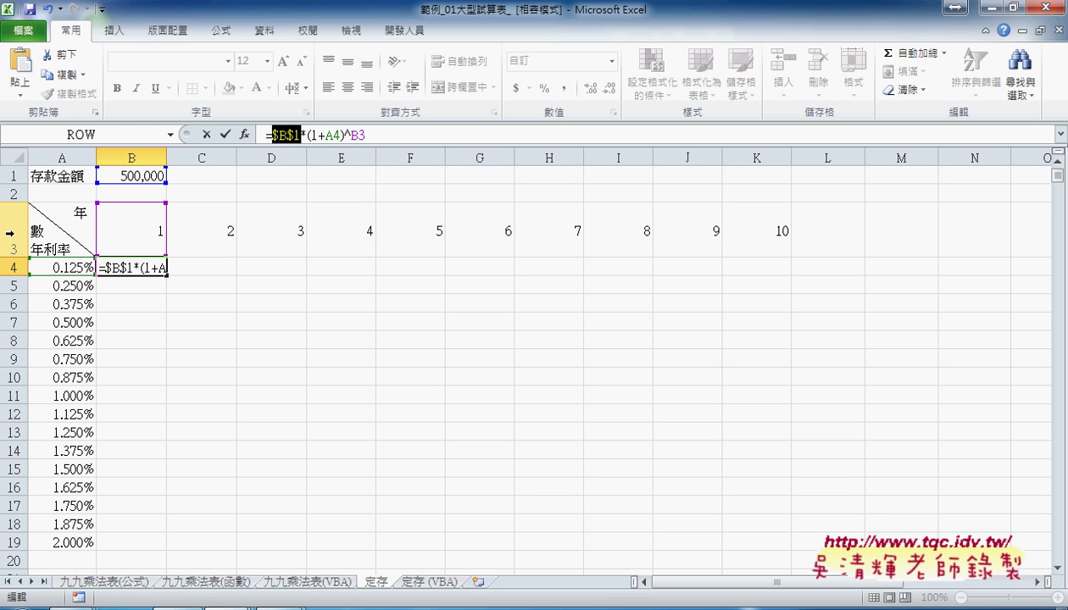
left_click(324, 136)
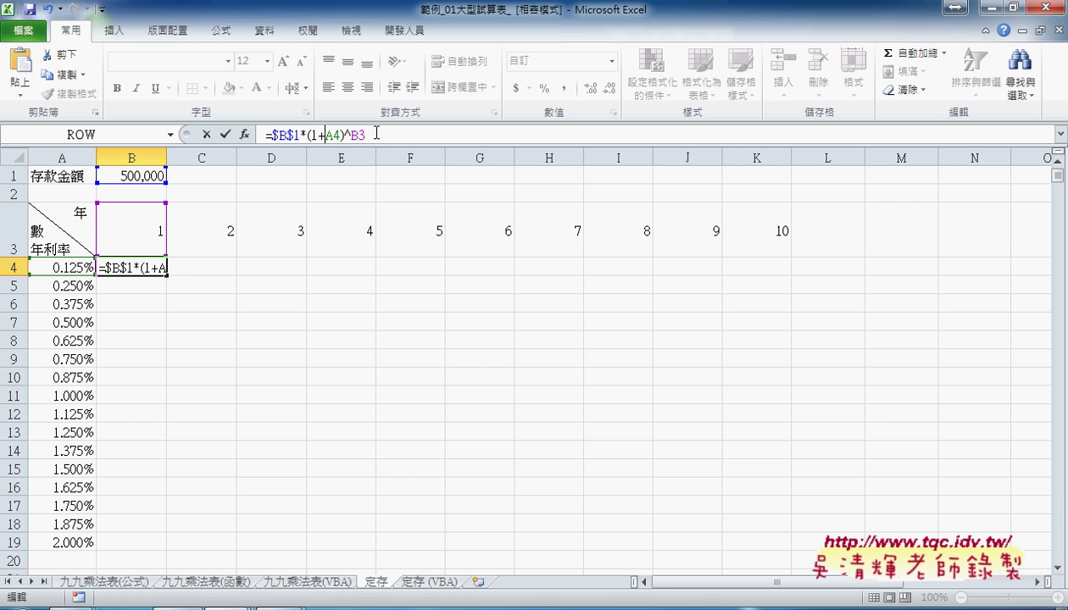
type("$")
left_click(365, 133)
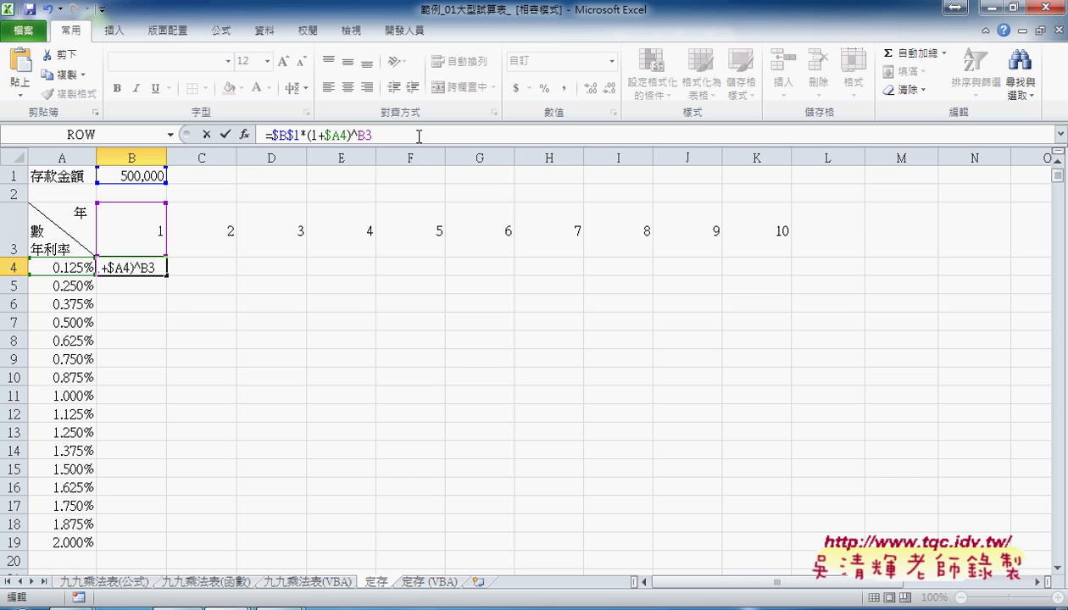
type("$")
left_click(225, 134)
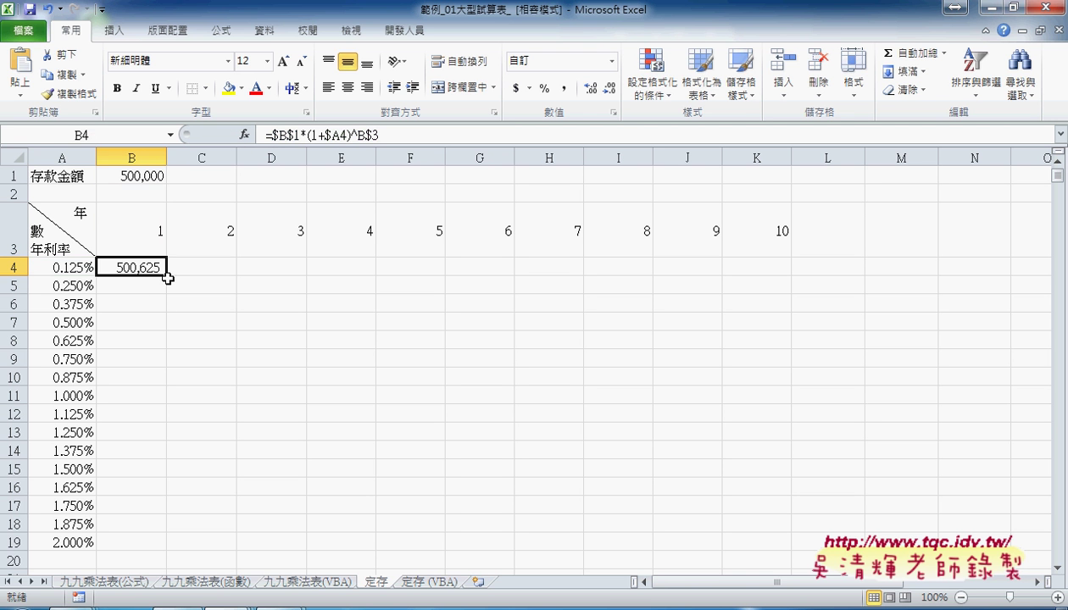
Fill B4's formula through B4:K19, producing balances up to 609,497
mouse_move(167, 276)
left_mouse_down()
mouse_move(158, 547)
mouse_move(796, 552)
left_mouse_up()
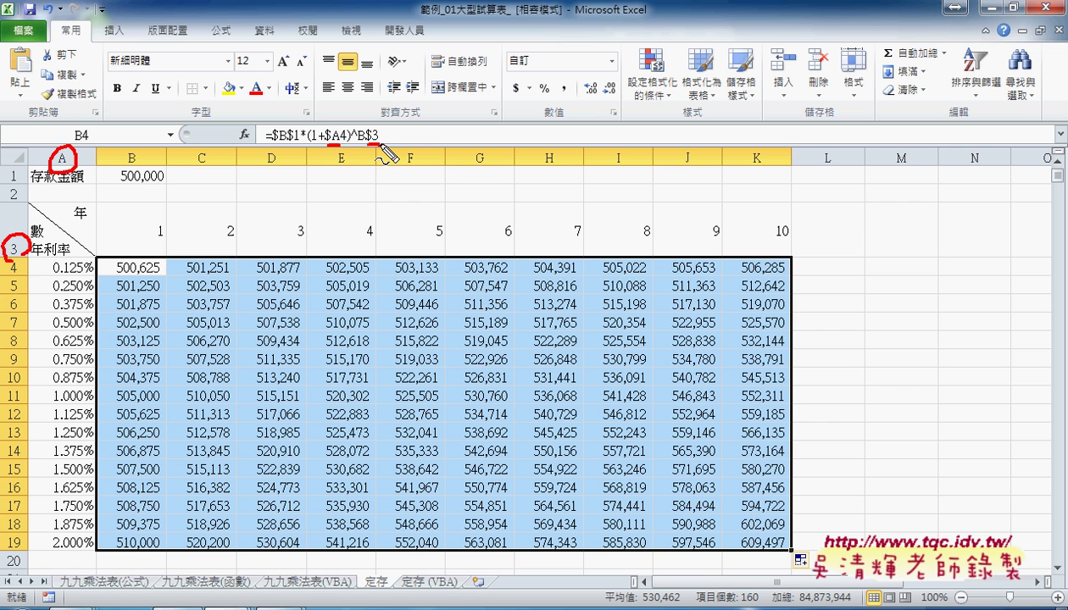
key("Escape")
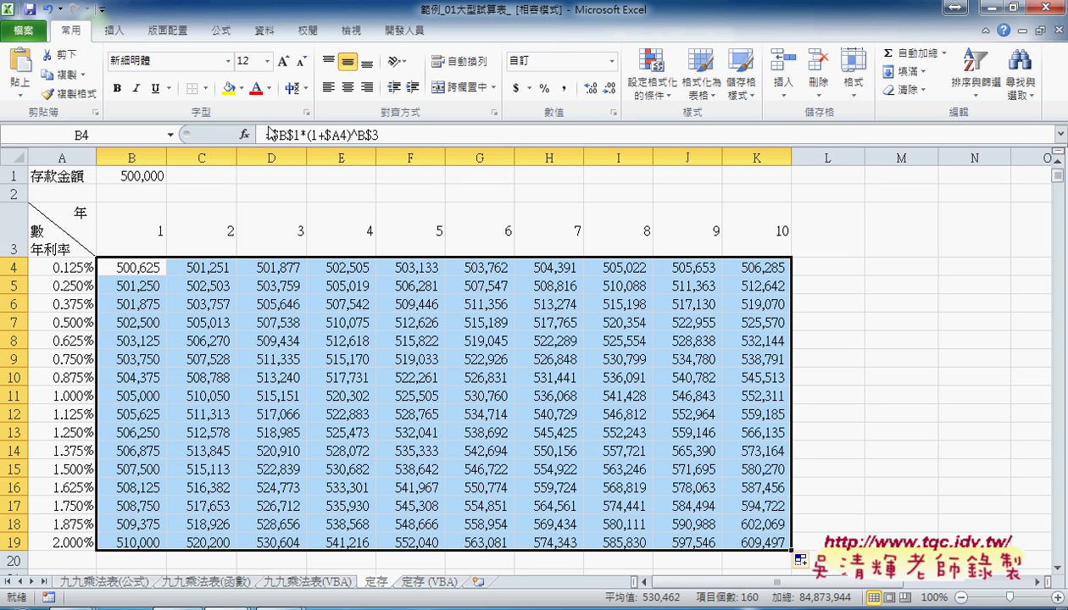
left_click_drag(383, 134, 262, 134)
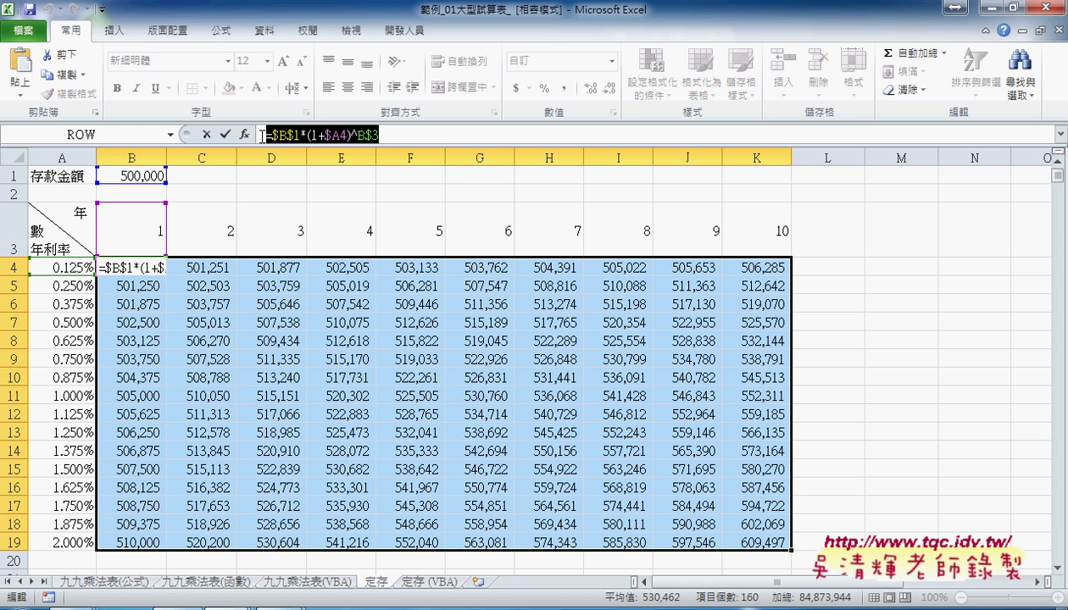
Replace B4's formula with the FV function from the Financial category
key("BackSpace")
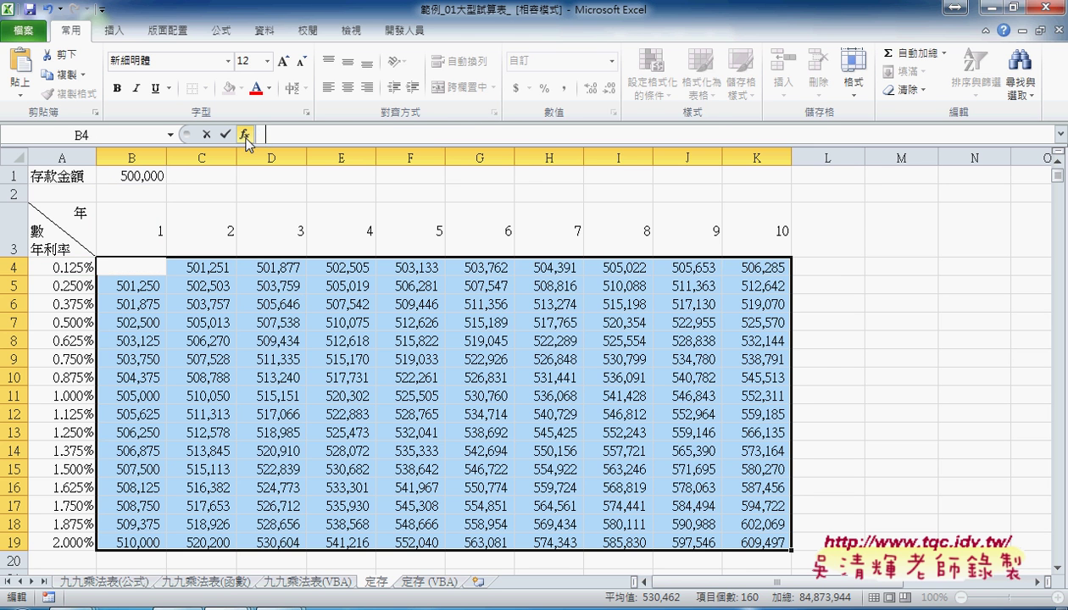
left_click(244, 134)
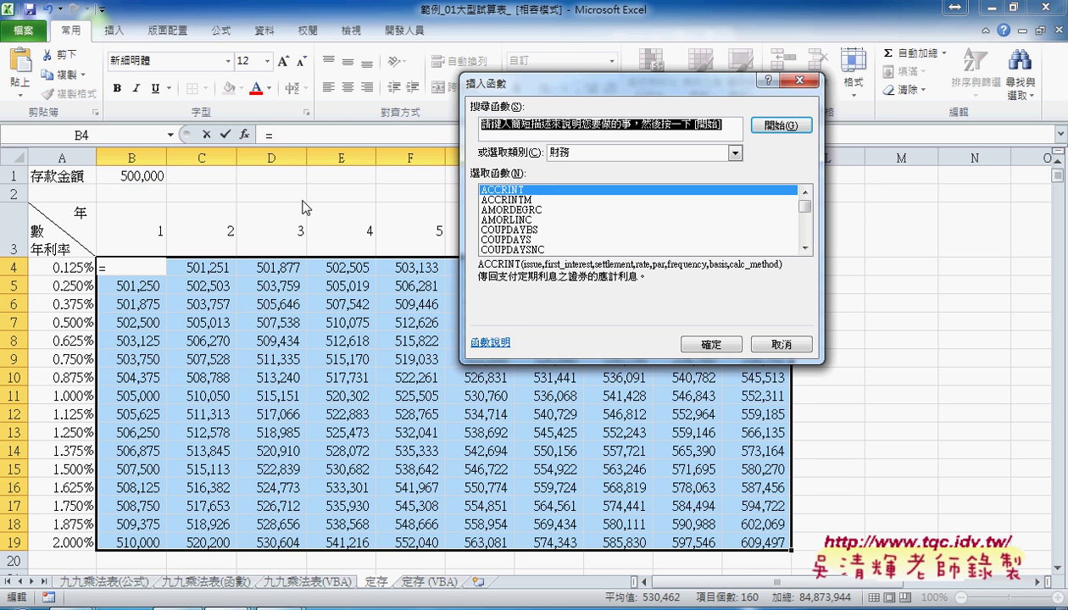
left_click(699, 220)
key("f")
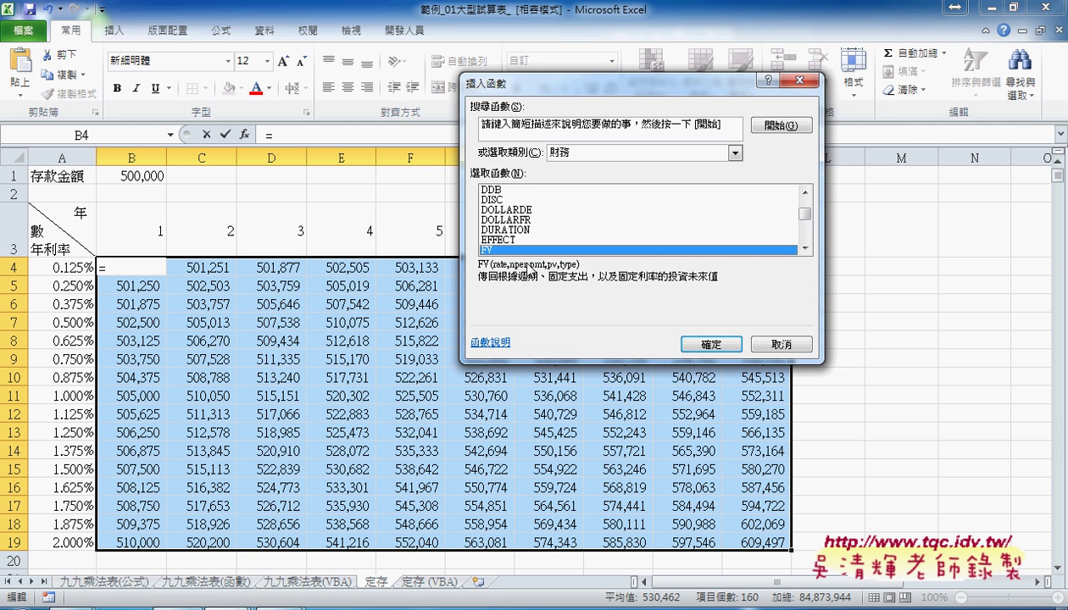
left_click(711, 345)
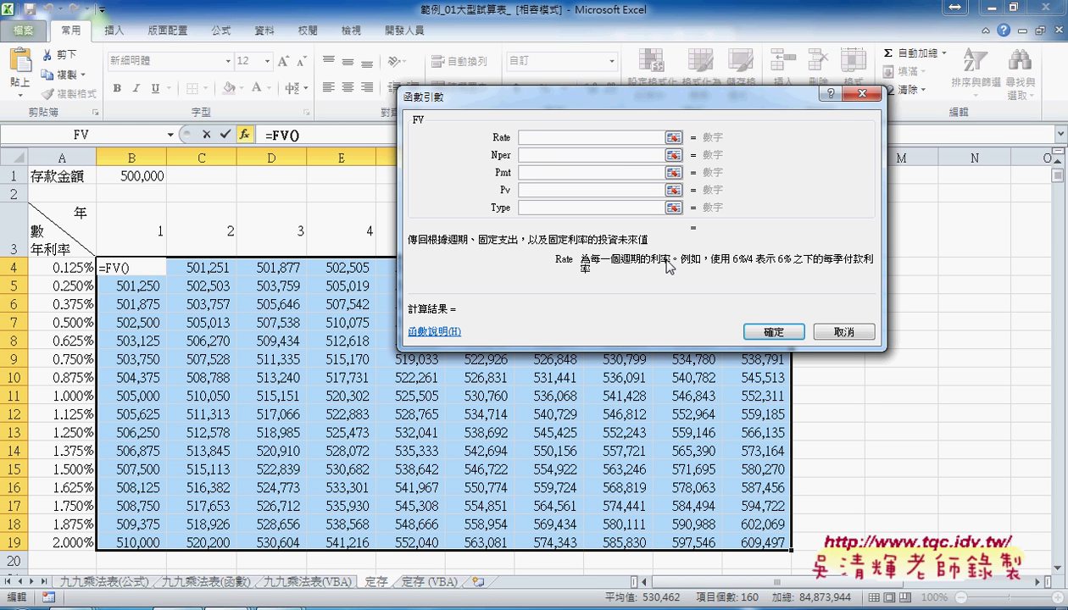
Set FV's Rate to A4, Nper to B3 and Pv to -B1, returning 500,625
left_click(75, 266)
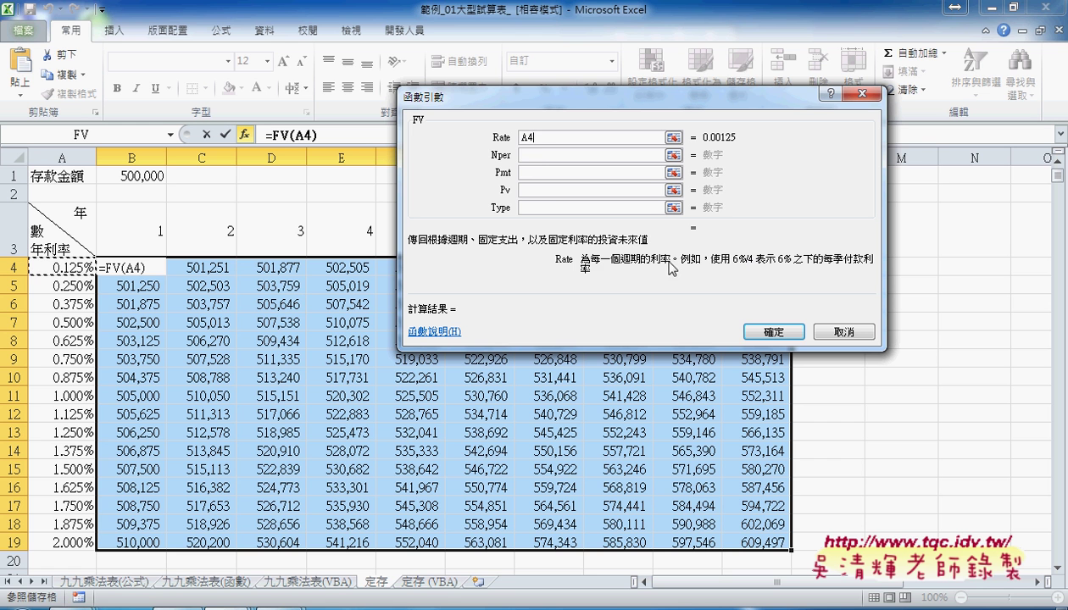
left_click(537, 155)
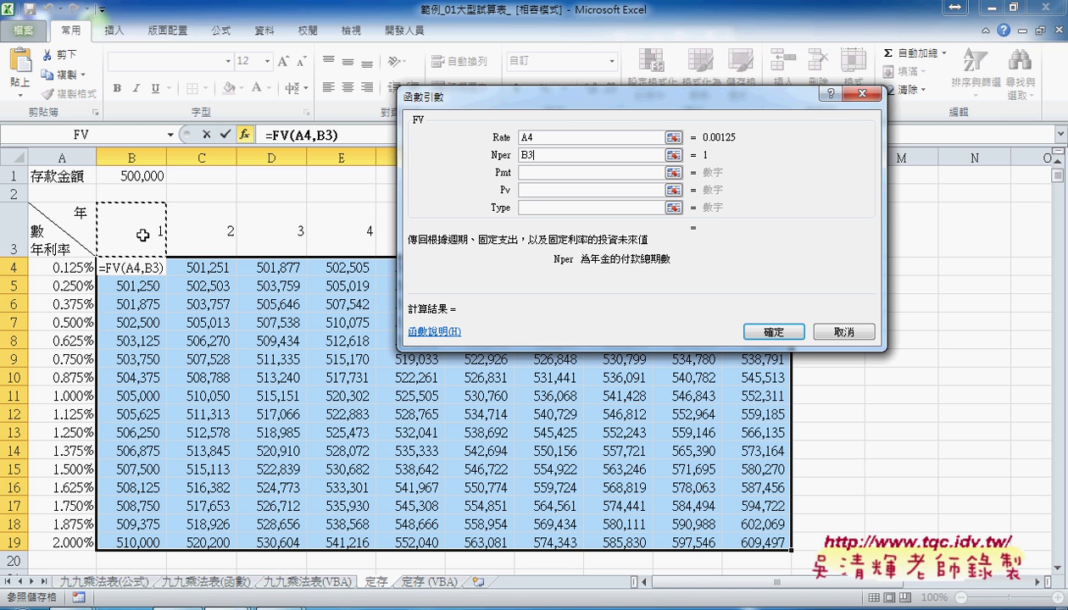
left_click(532, 176)
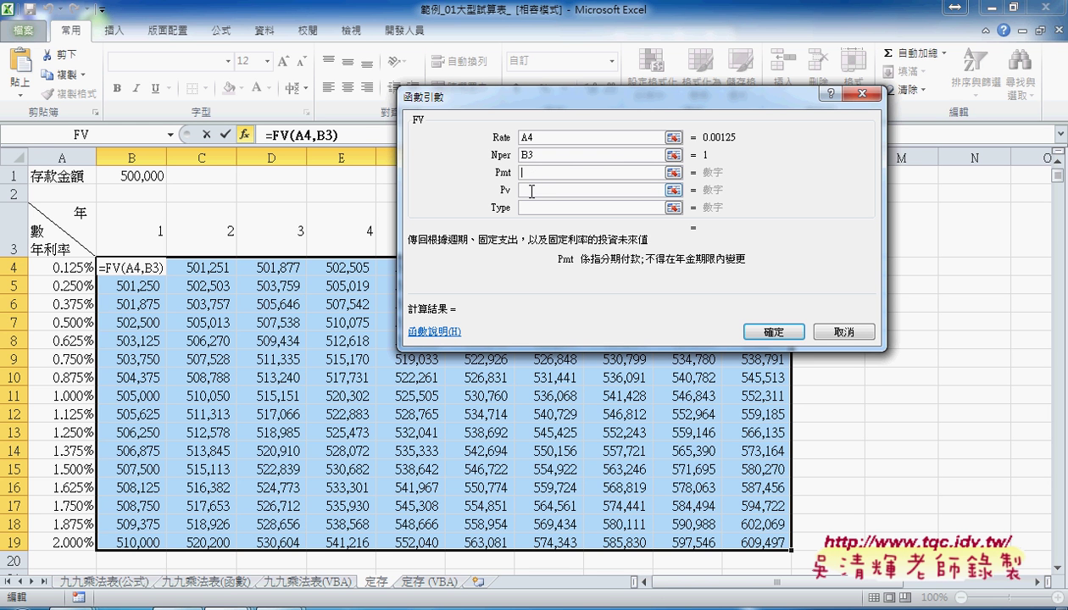
left_click(531, 191)
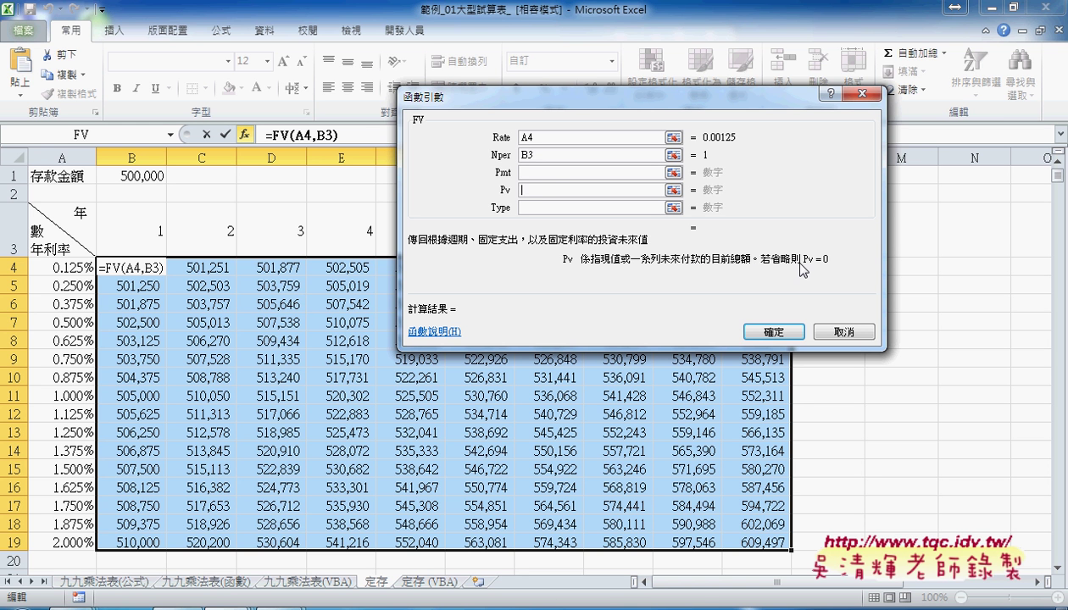
left_click(140, 174)
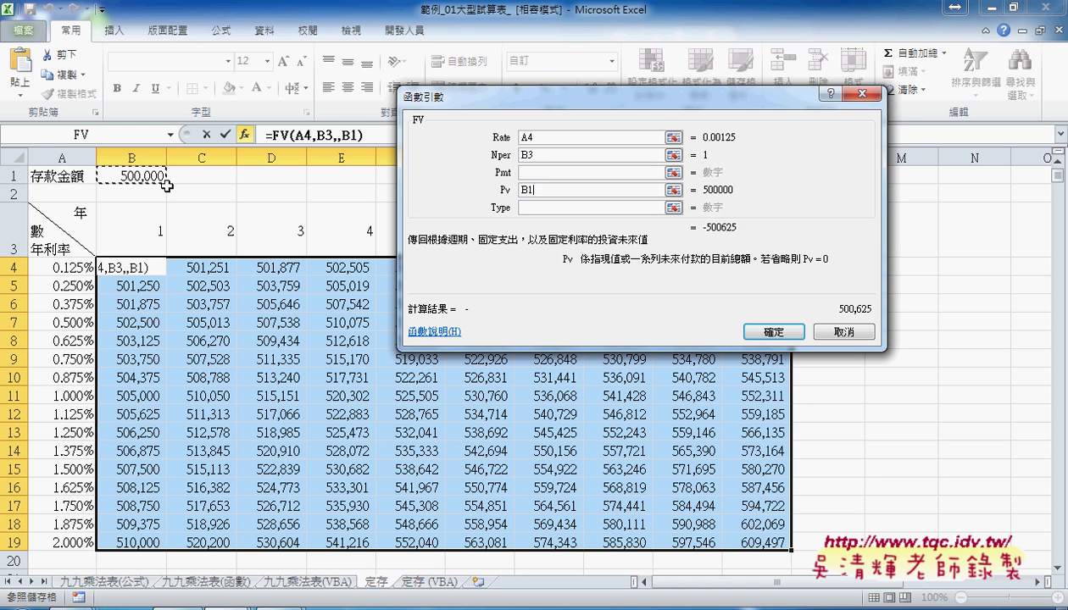
left_click(518, 190)
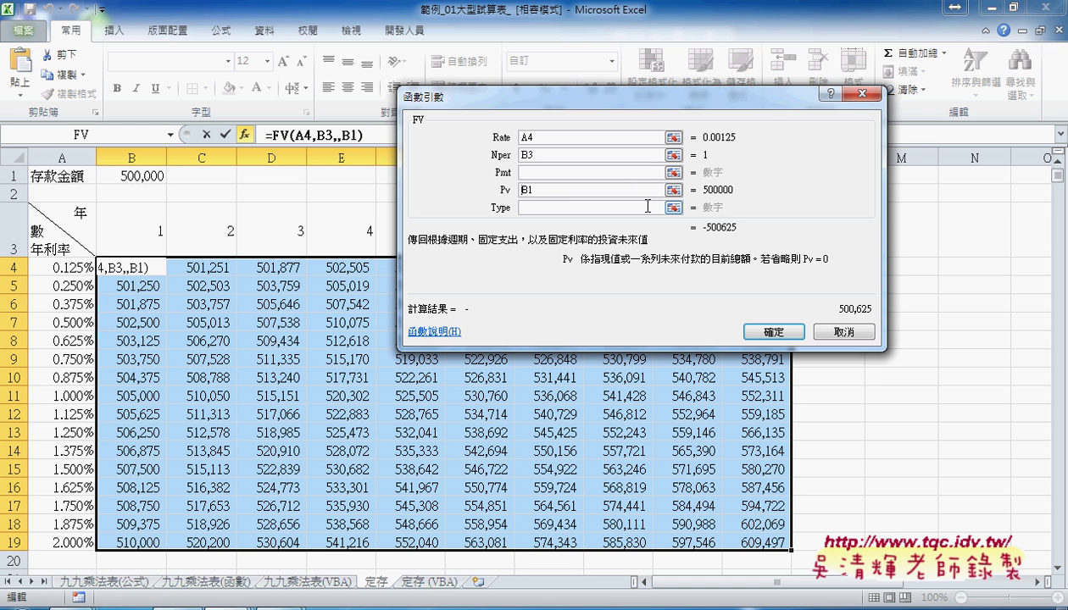
type("-")
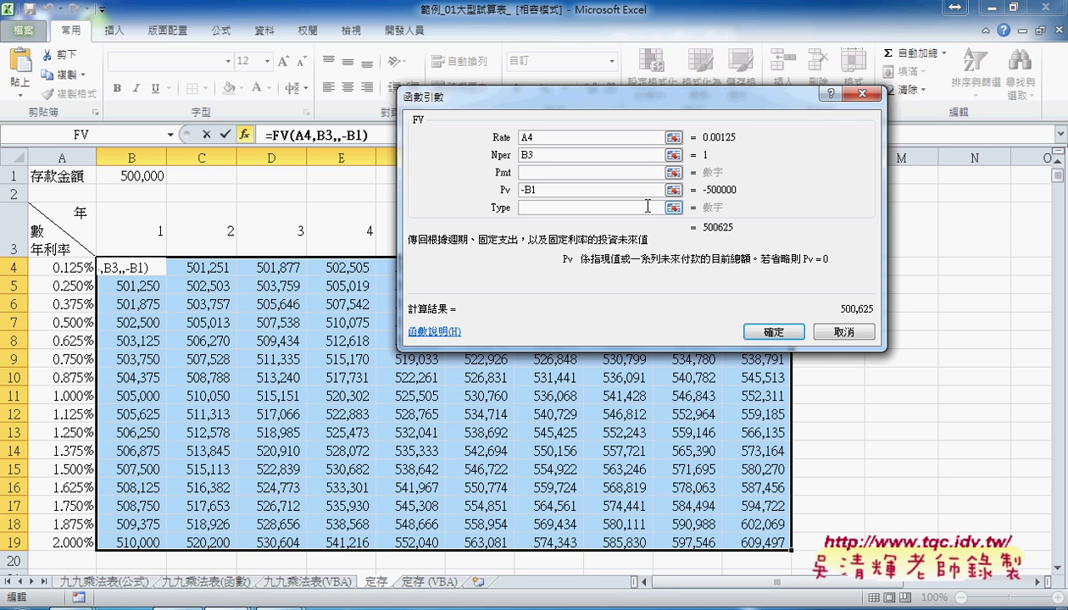
left_click(576, 208)
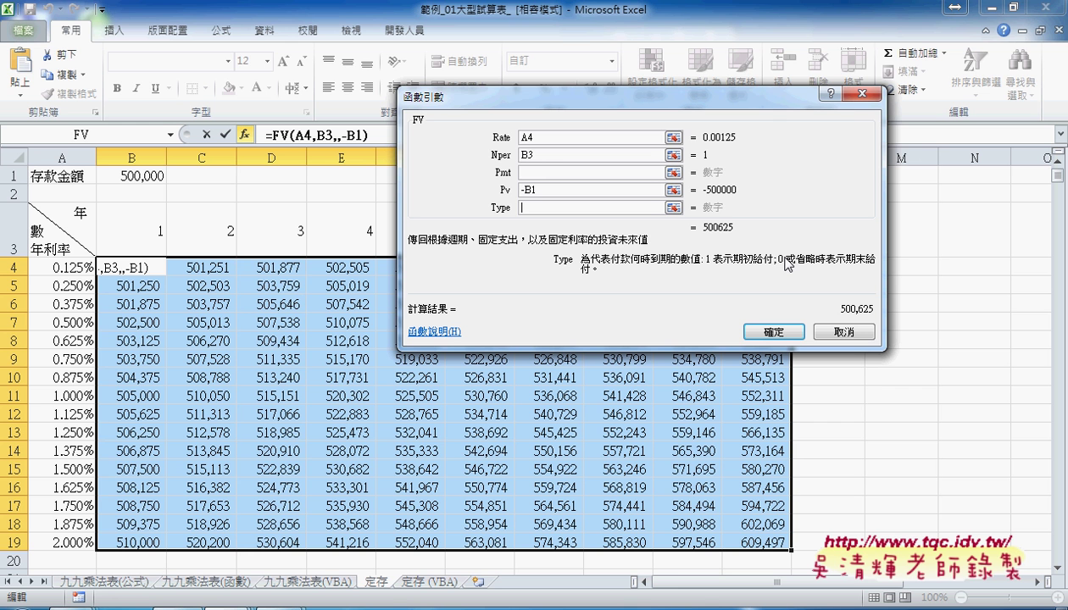
left_click(773, 333)
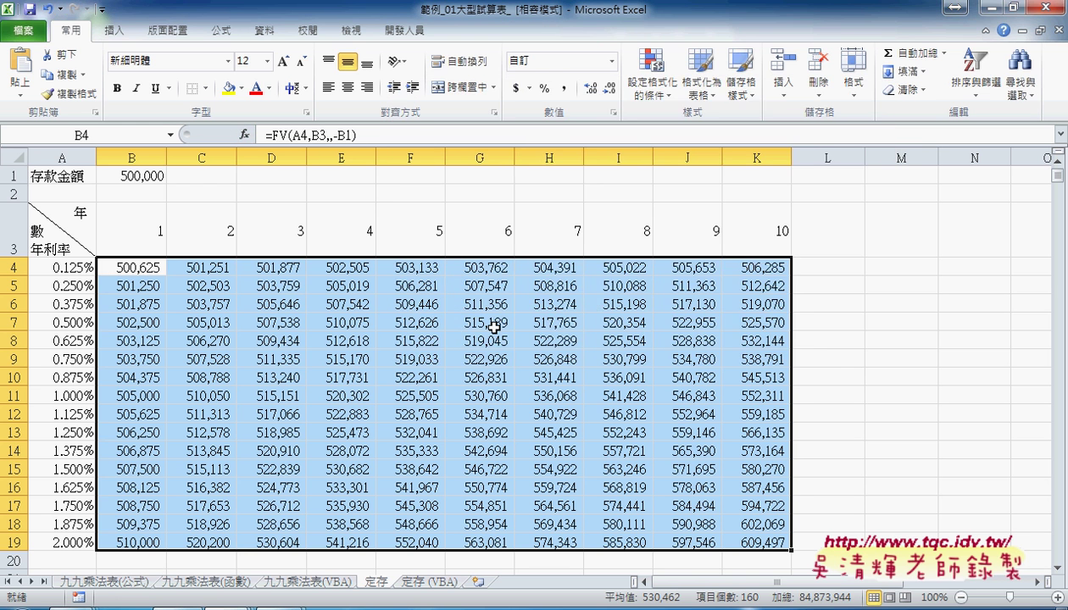
Change B4 to =FV($A4,B$3,,-$B$1) and fill it through B4:K19
left_click(140, 265)
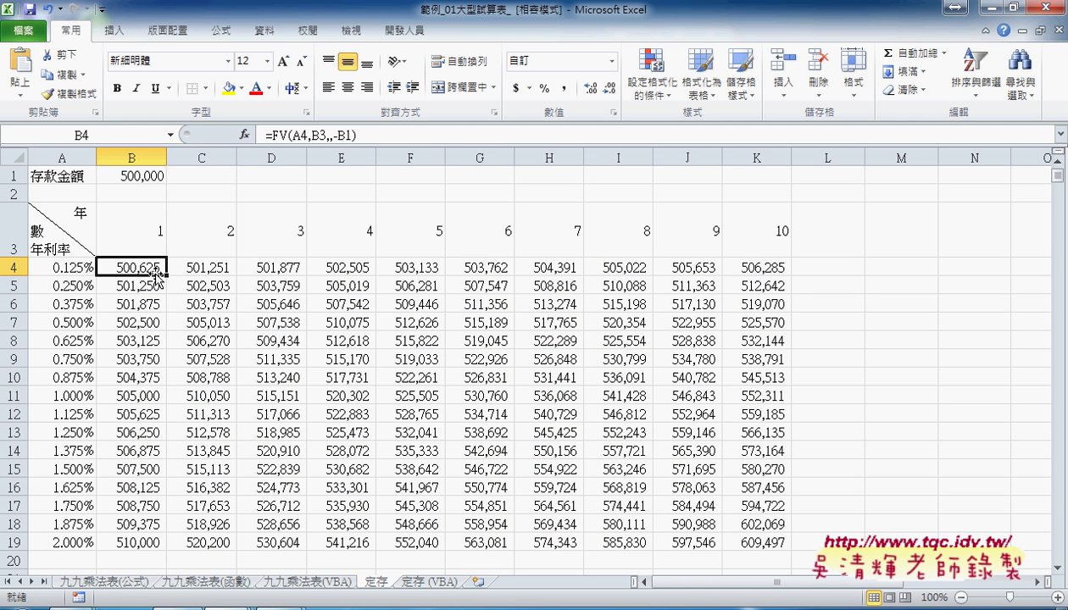
left_click(350, 136)
key("F4")
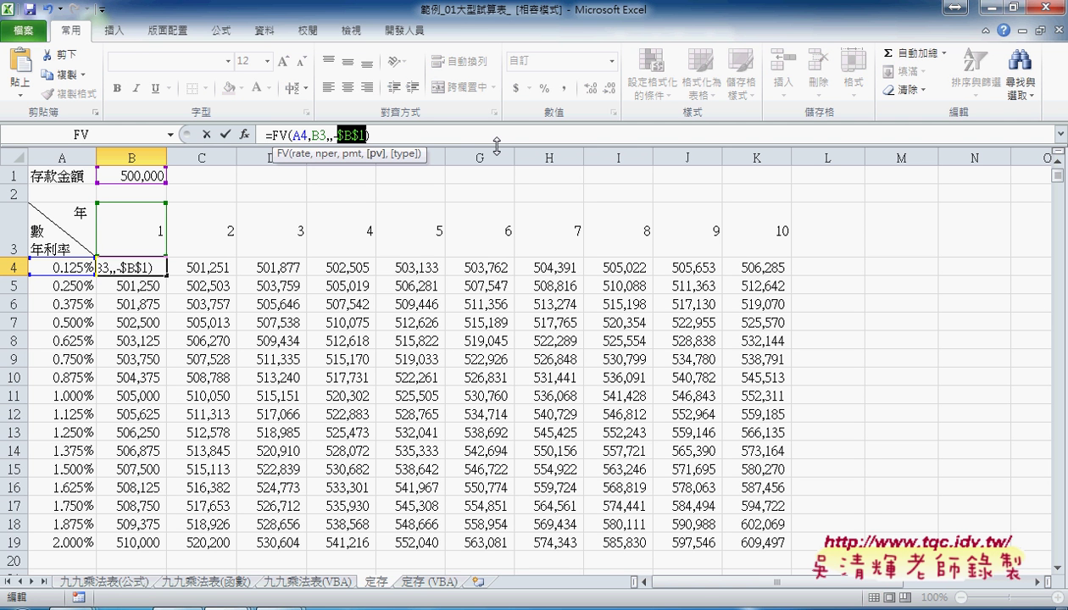
left_click(293, 136)
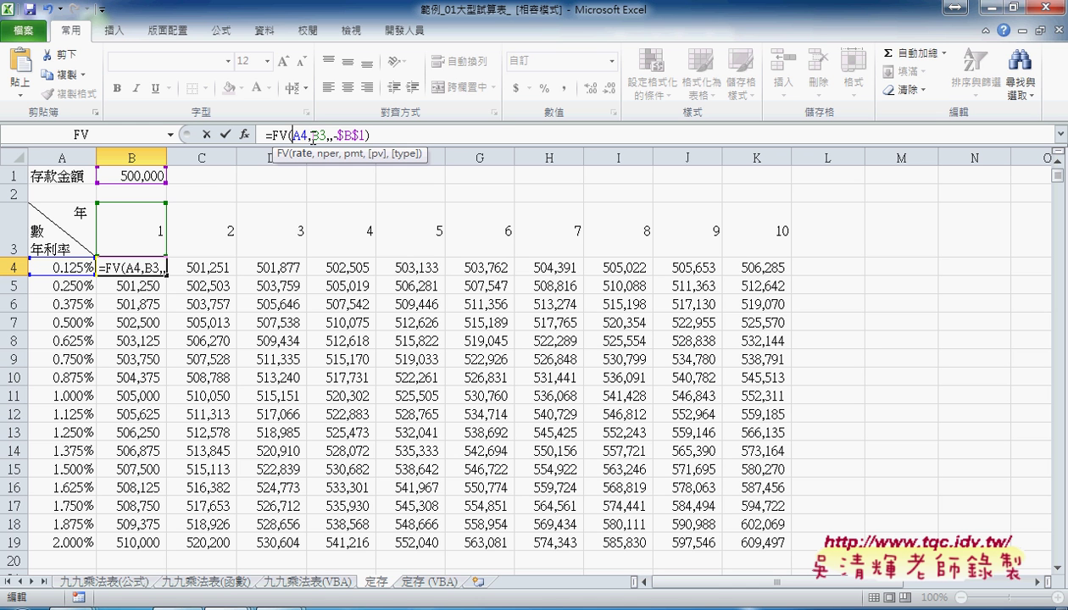
type("$")
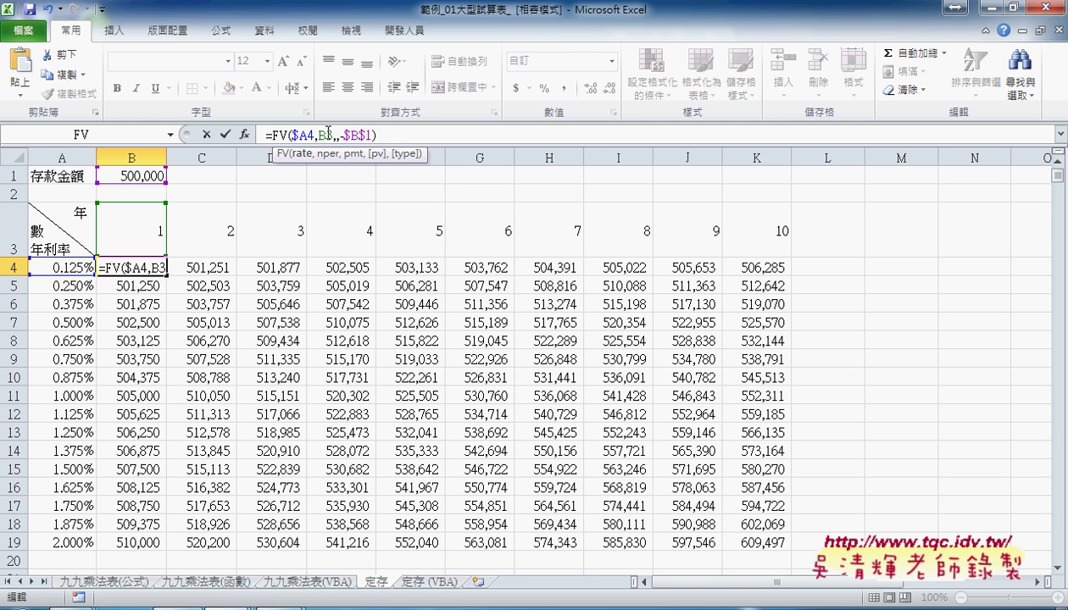
left_click(332, 136)
type("$")
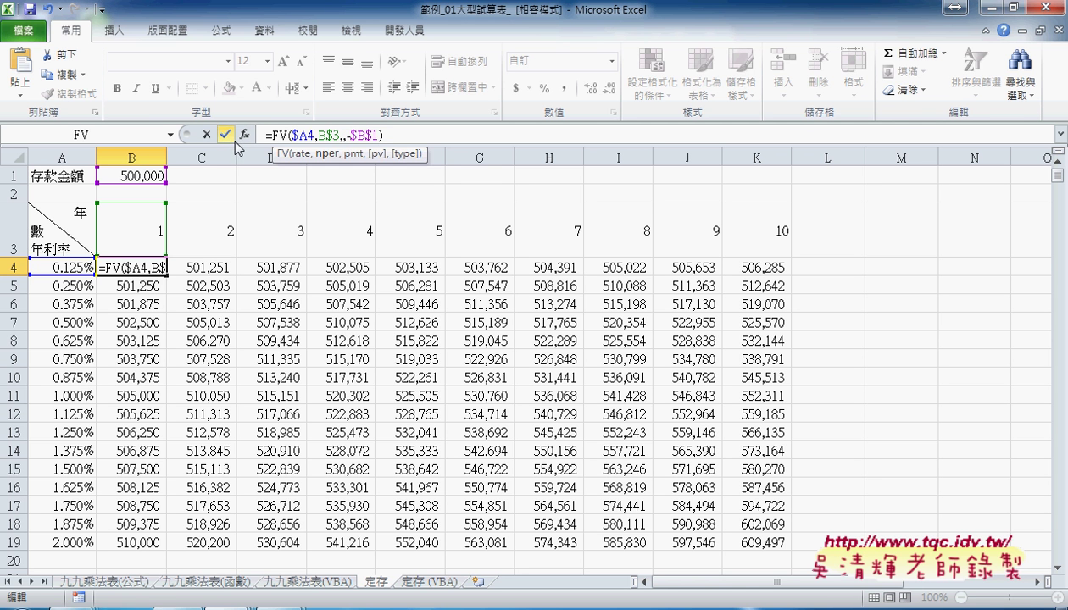
left_click(224, 135)
left_click_drag(167, 275, 166, 546)
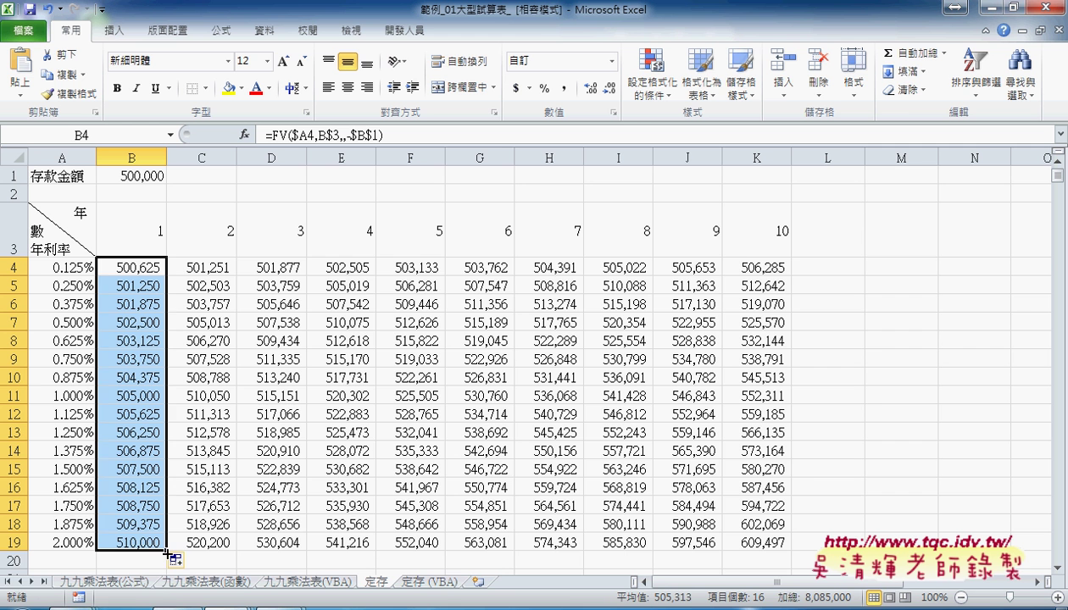
left_click_drag(187, 551, 773, 545)
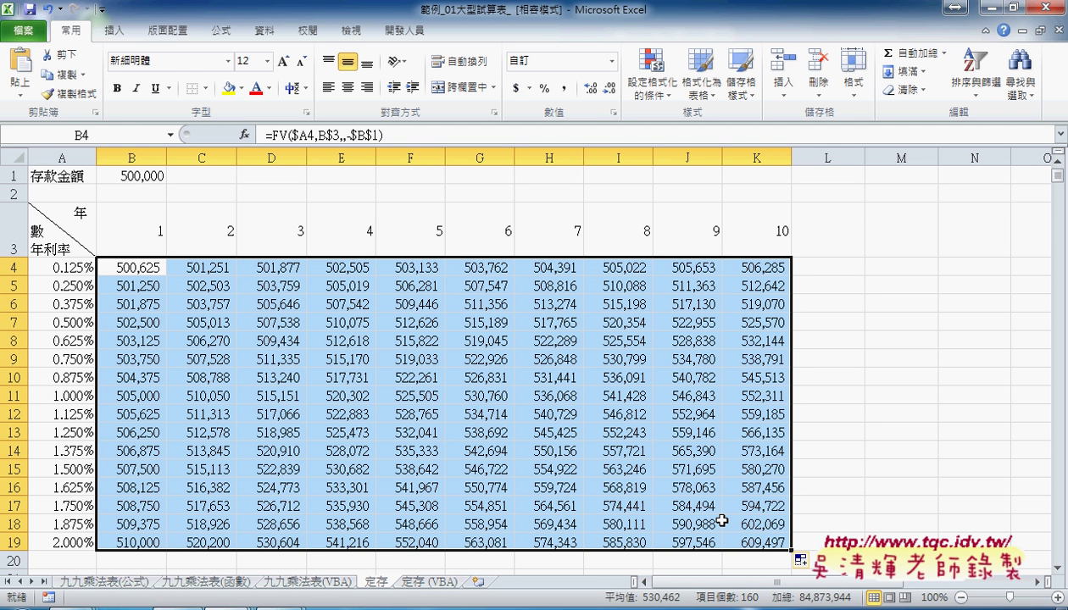
Open the 定存 (VBA) sheet in the workbook with the finished interest table
left_click(432, 583)
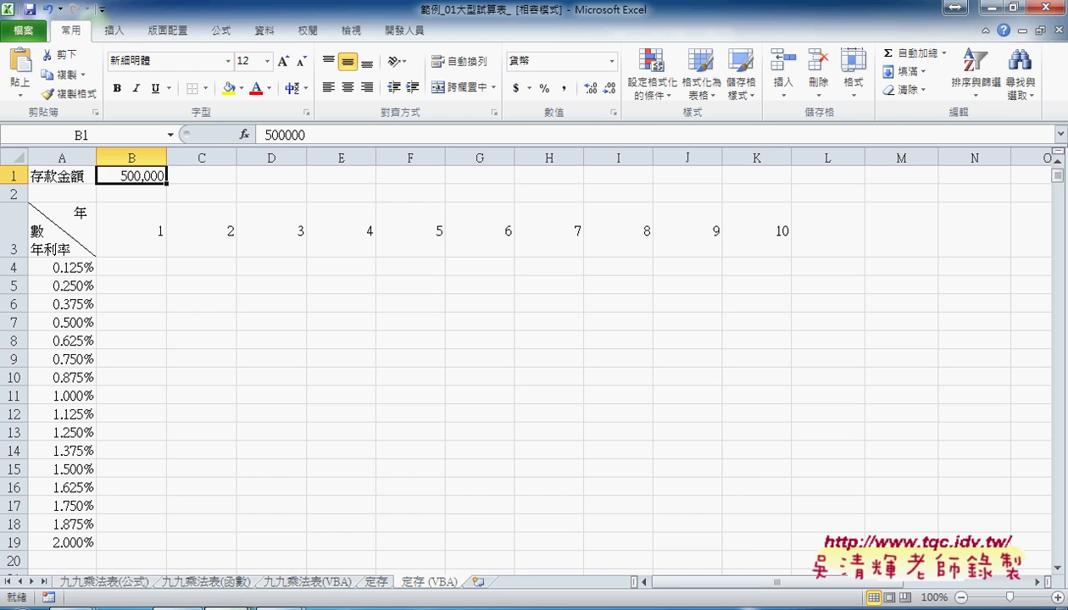
left_click(242, 605)
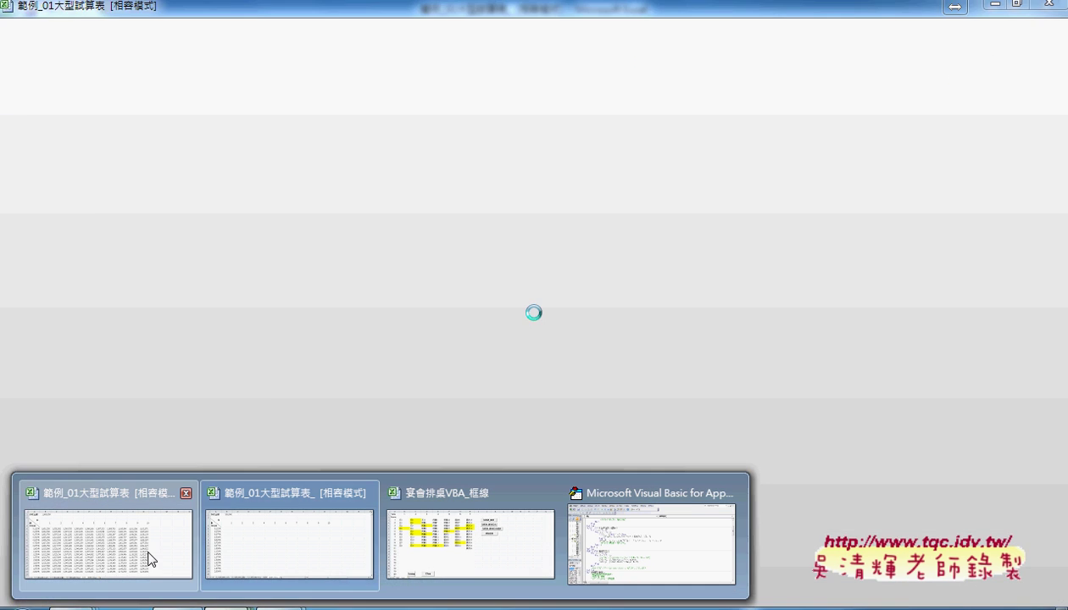
left_click(148, 551)
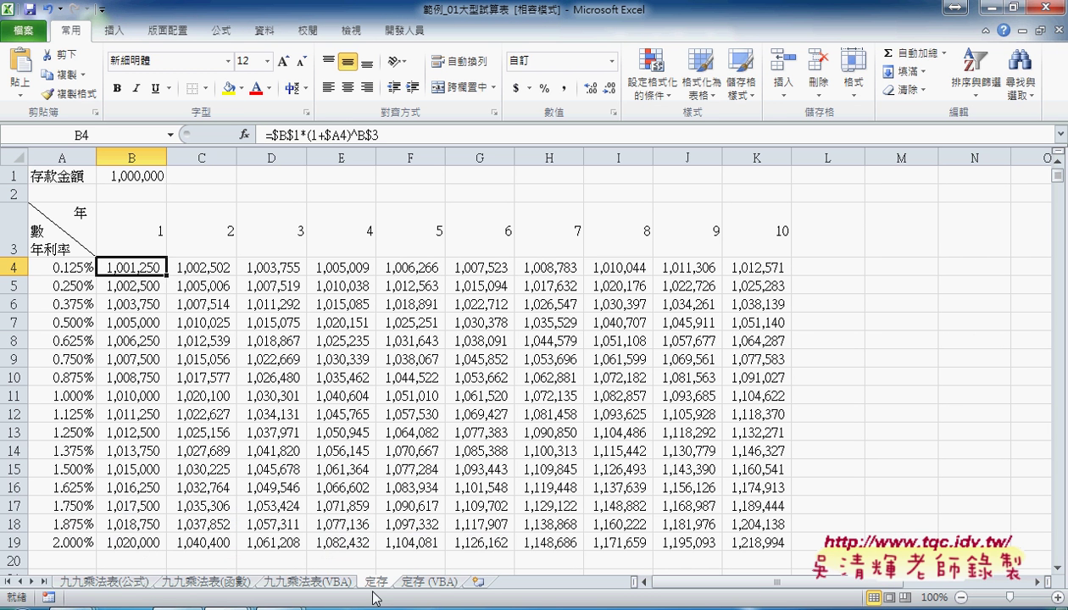
left_click(415, 583)
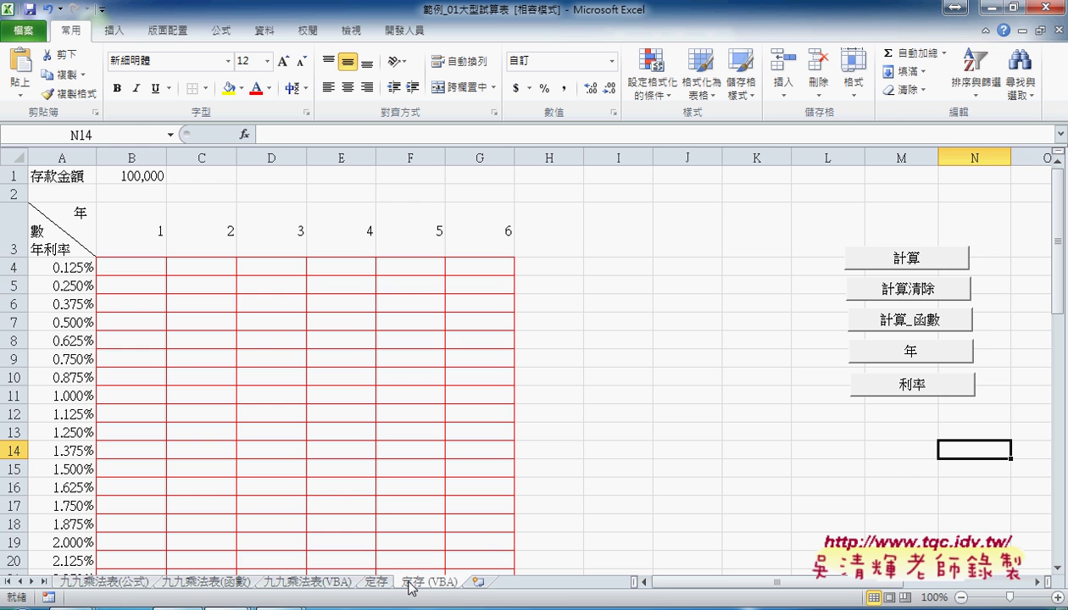
Run 計算 with a 1000000 deposit, then clear the results with 計算清除
left_click(894, 255)
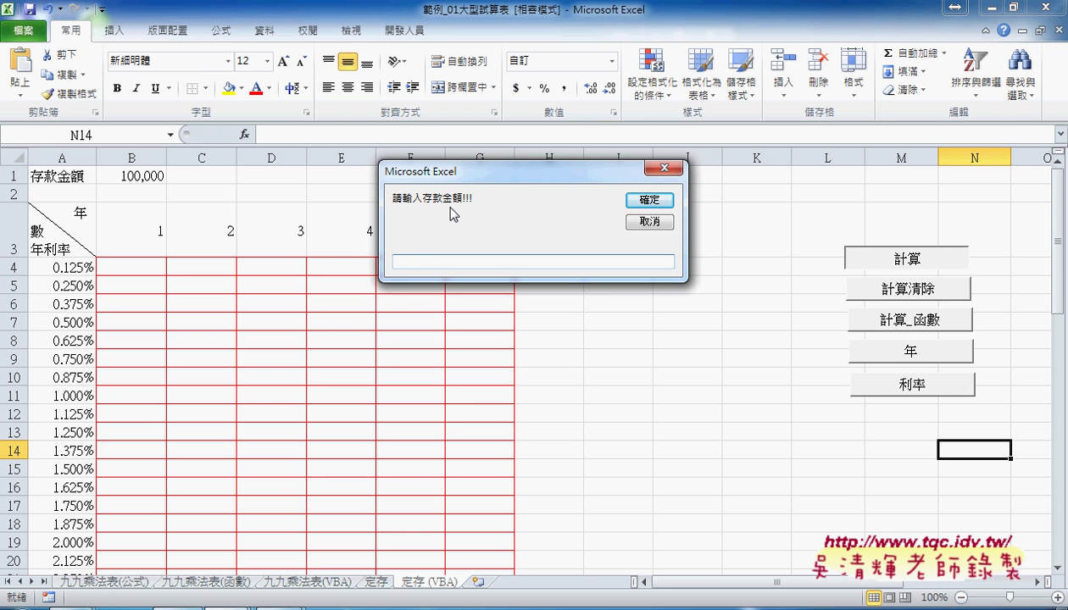
type("10000")
type("00")
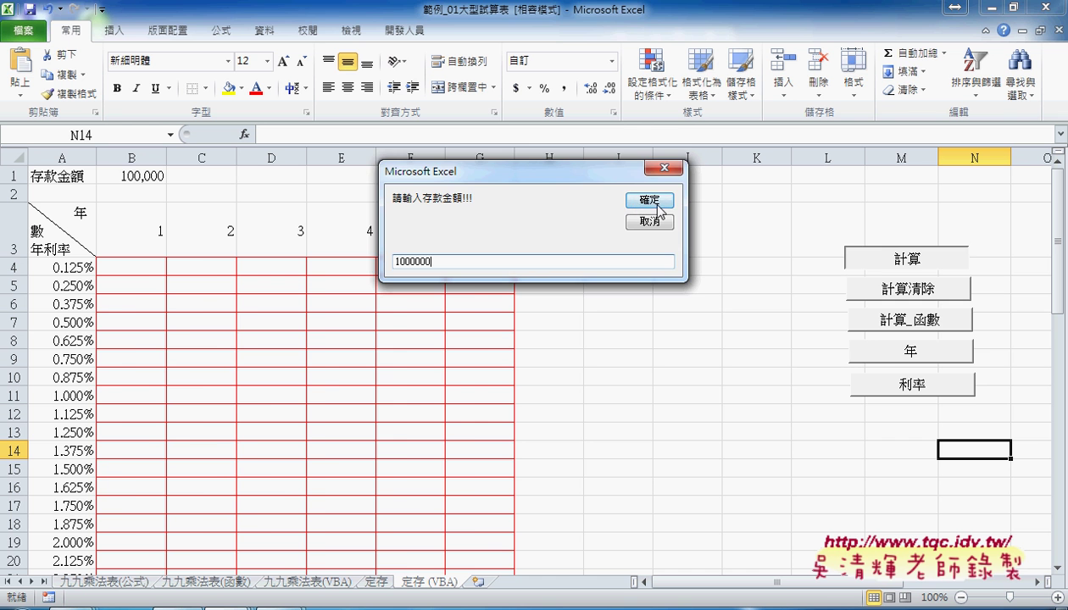
left_click(650, 202)
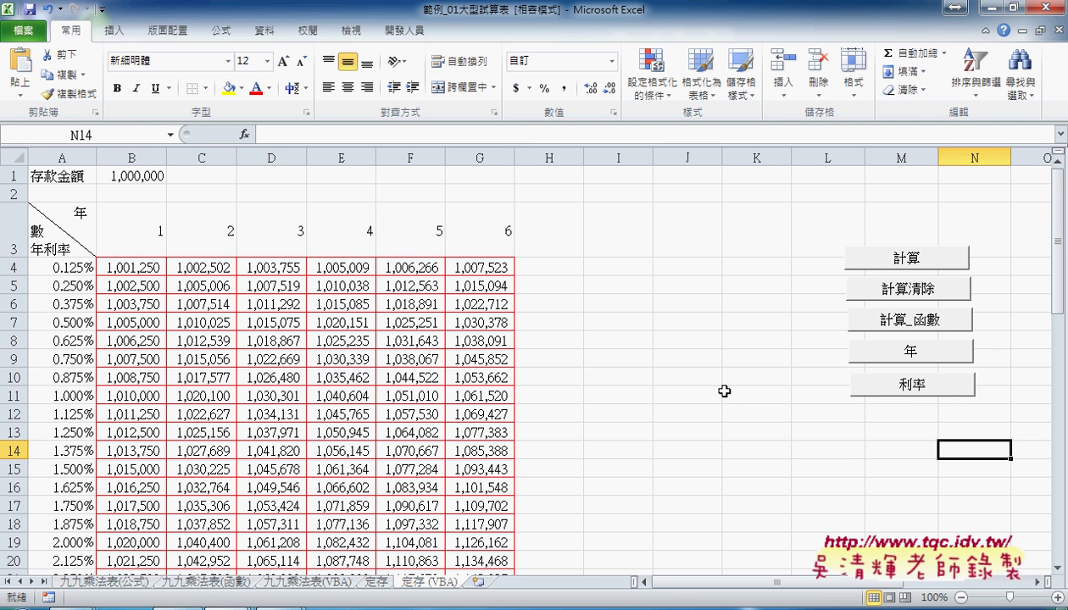
left_click(899, 296)
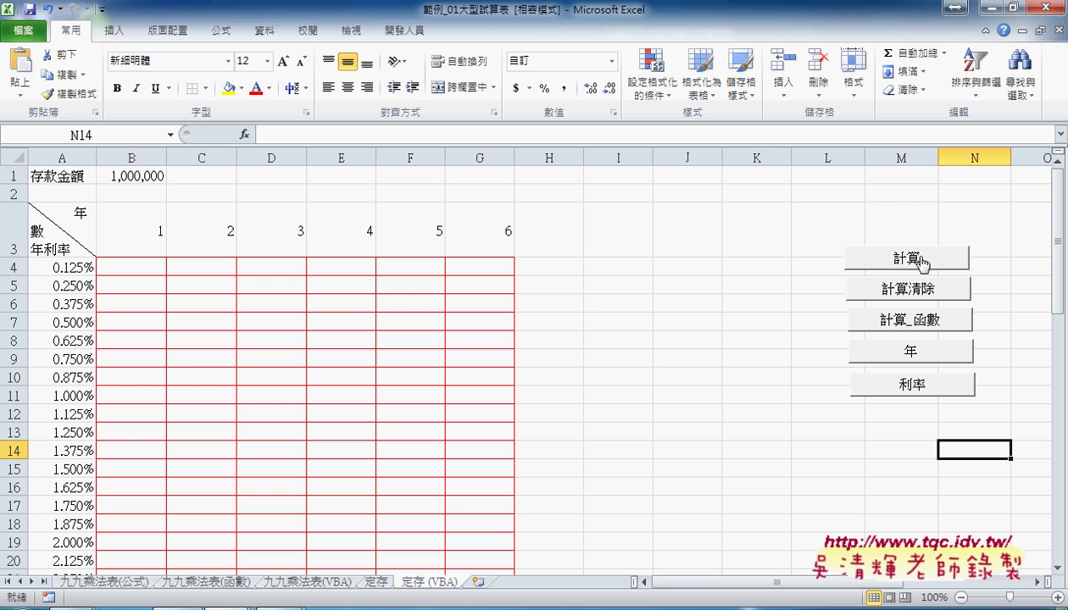
Run 計算_函數 with 一百萬 as the deposit, triggering the 不正確的數字 alert
left_click(921, 324)
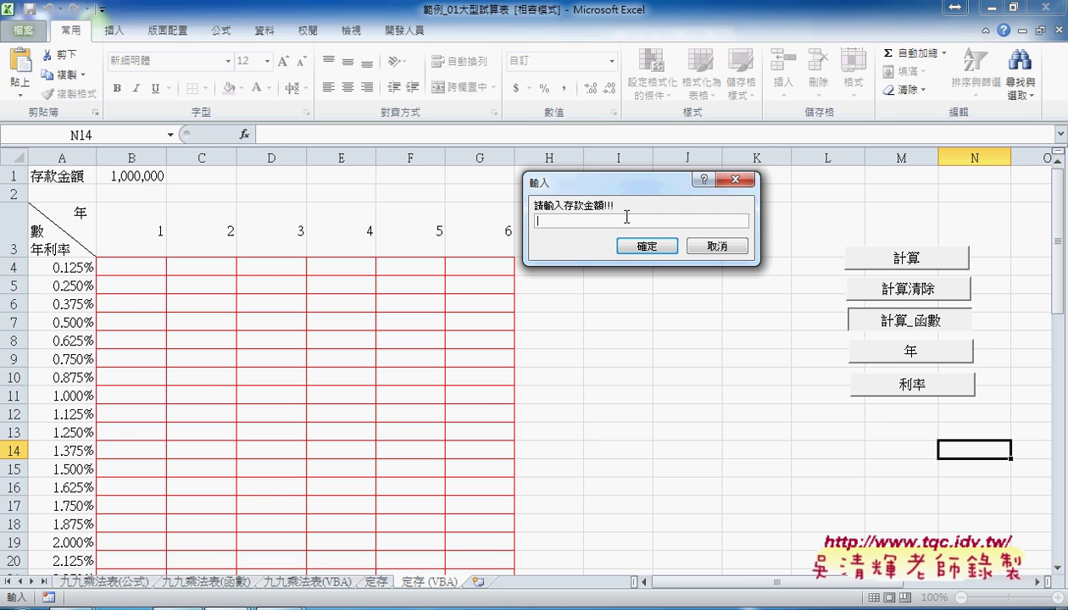
type("e")
type("一")
type("頁")
type("ㄨㄢ")
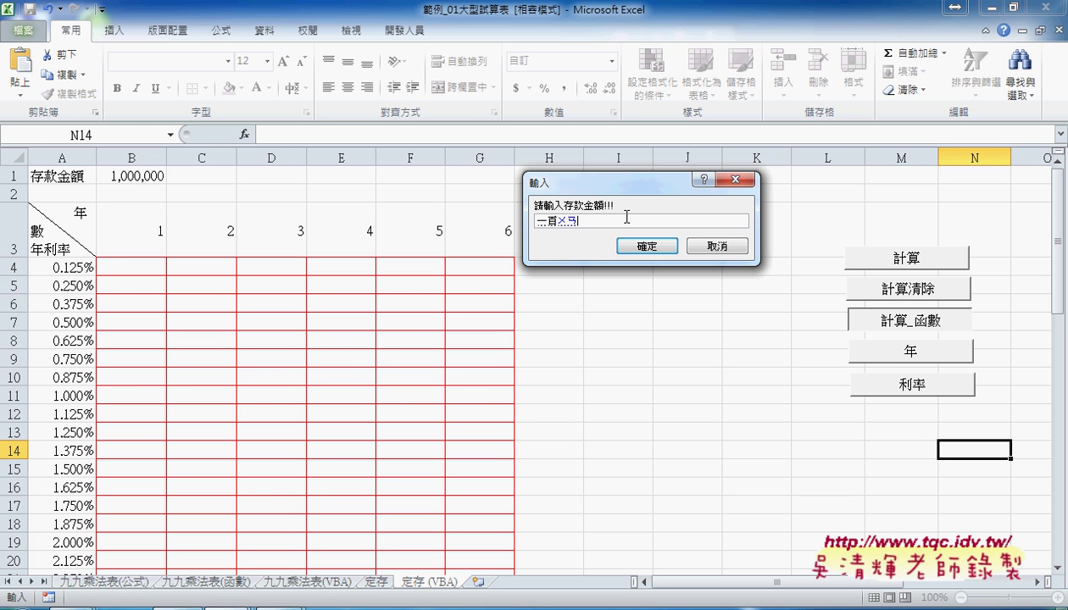
key("BackSpace")
key("BackSpace")
type("ㄨ")
type("ㄢ")
type("萬")
key("Return")
left_click(643, 248)
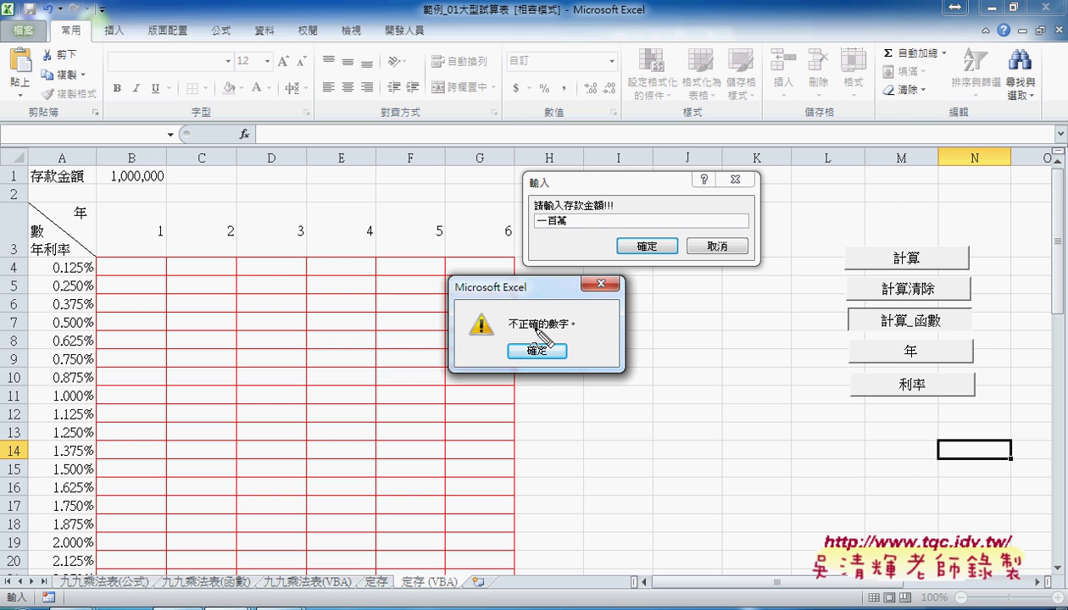
Dismiss the invalid-number alert and enter 100000 as the deposit, filling the table from 100,125
mouse_move(519, 162)
left_mouse_down()
mouse_move(727, 178)
mouse_move(753, 262)
left_mouse_up()
left_click_drag(539, 272, 743, 273)
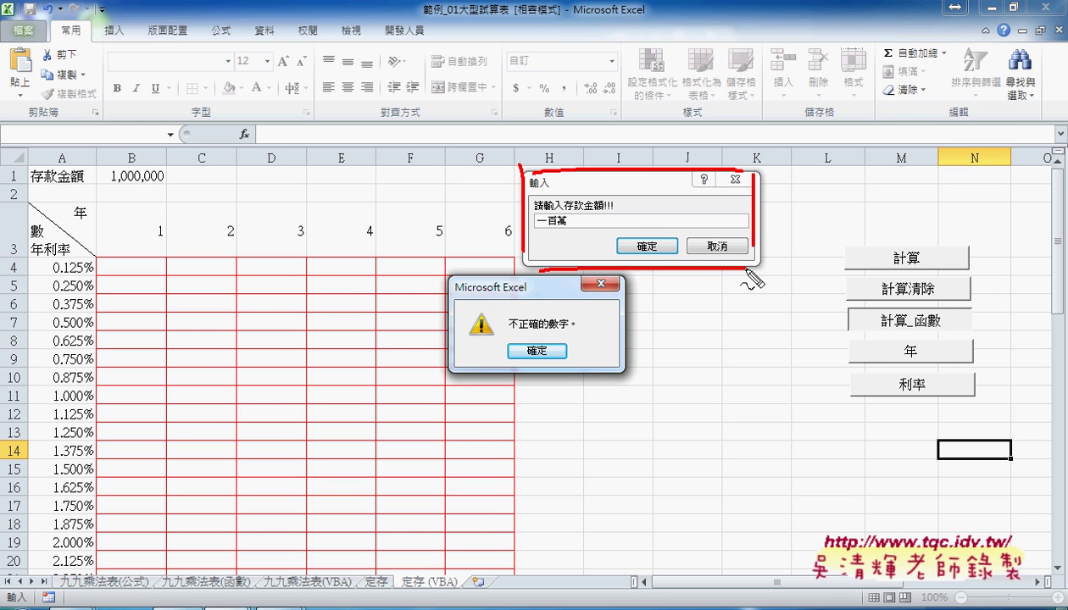
key("Escape")
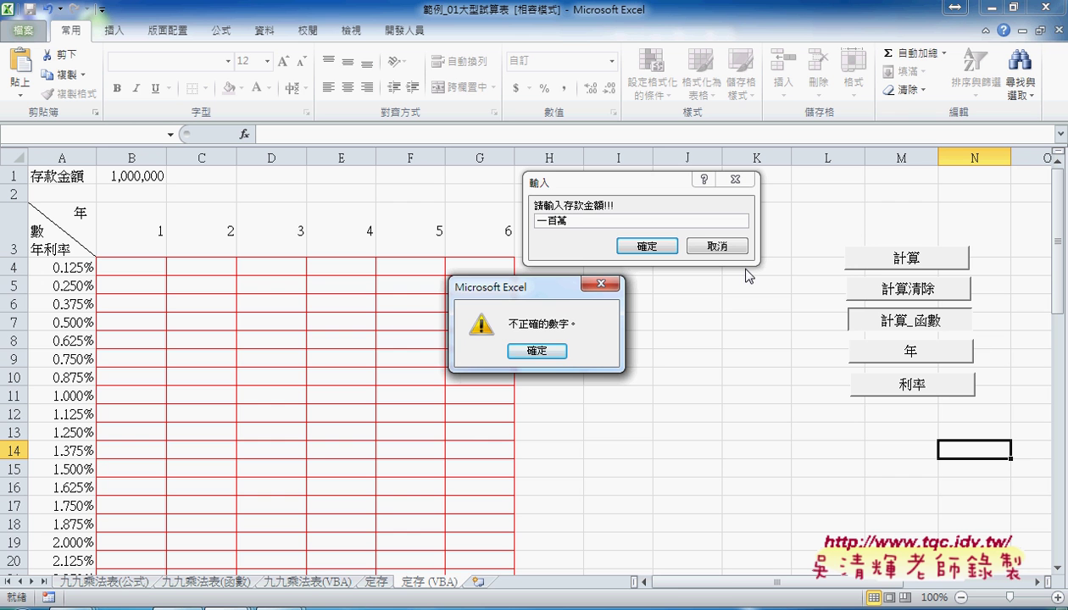
left_click(546, 351)
type("100000")
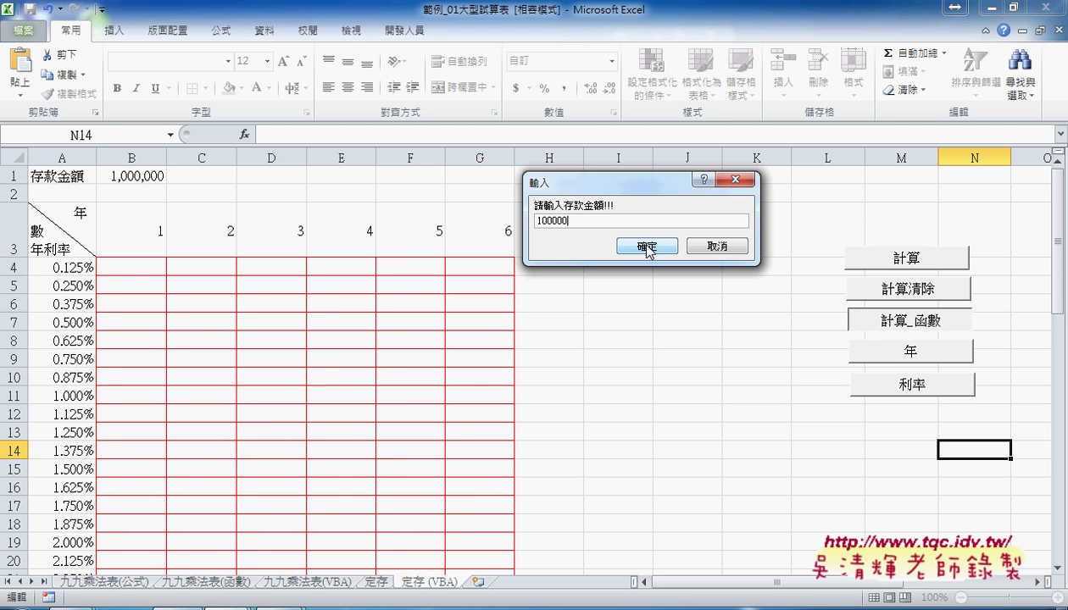
left_click(645, 246)
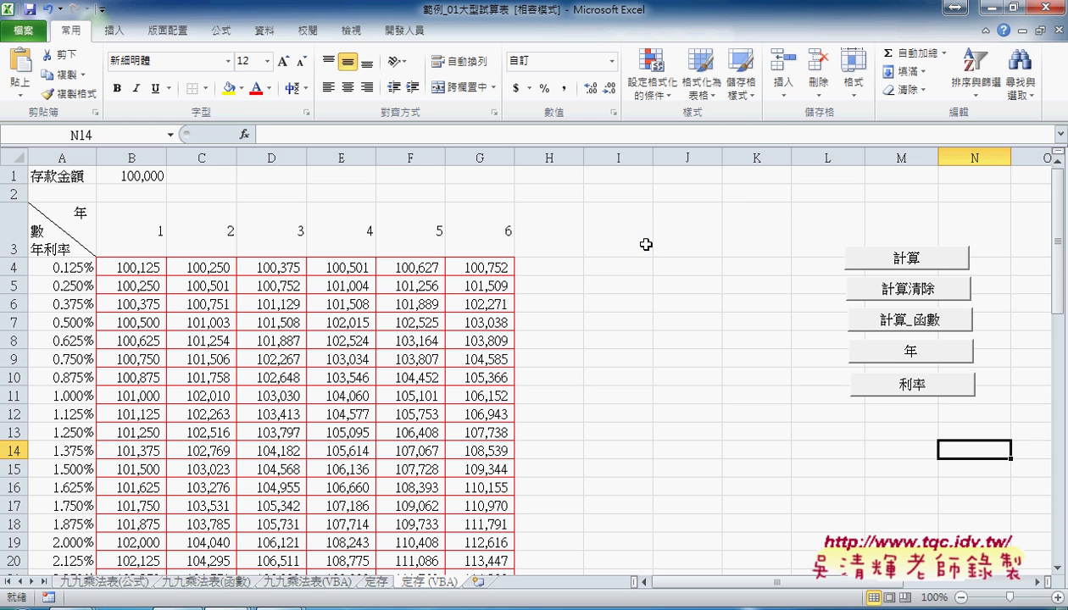
Rerun the deposit macro with 'aaa' and debug the resulting type-mismatch error 13
left_click(894, 254)
type("Y")
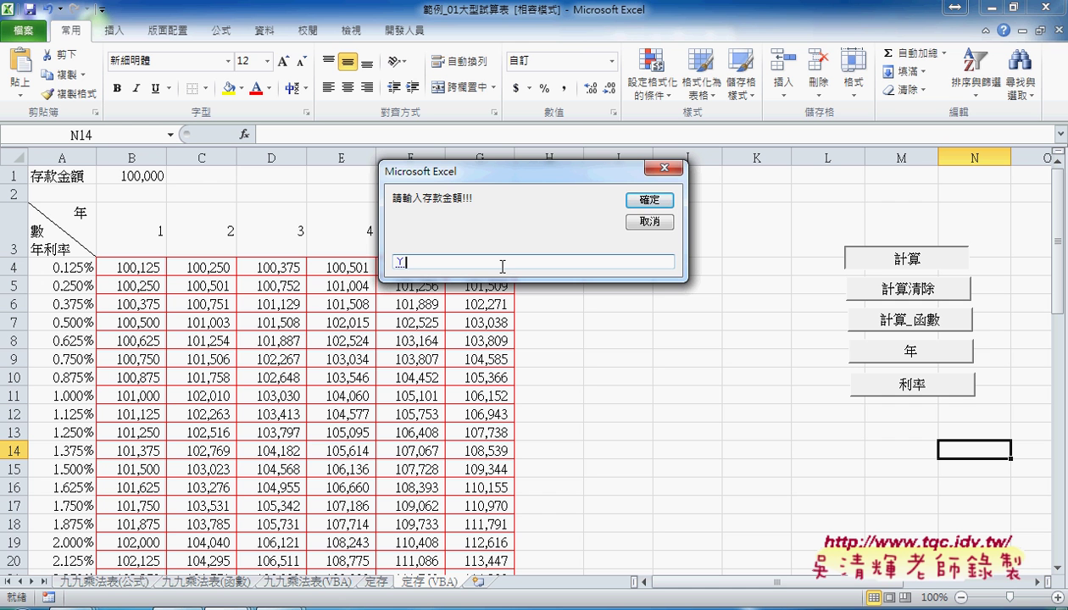
key("BackSpace")
type("aaa")
left_click(645, 202)
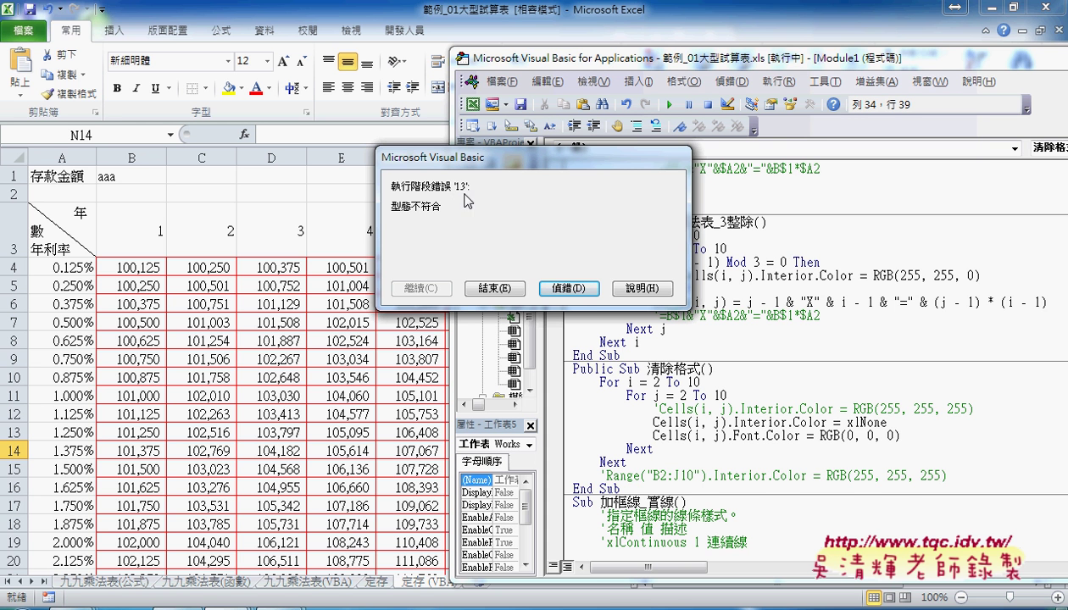
left_click(576, 289)
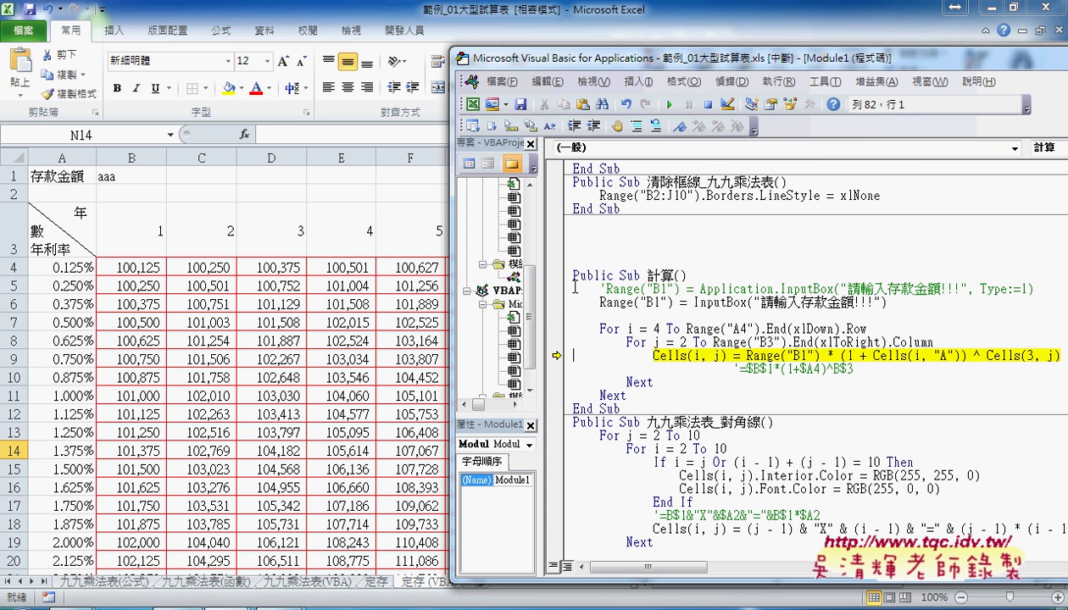
mouse_move(762, 357)
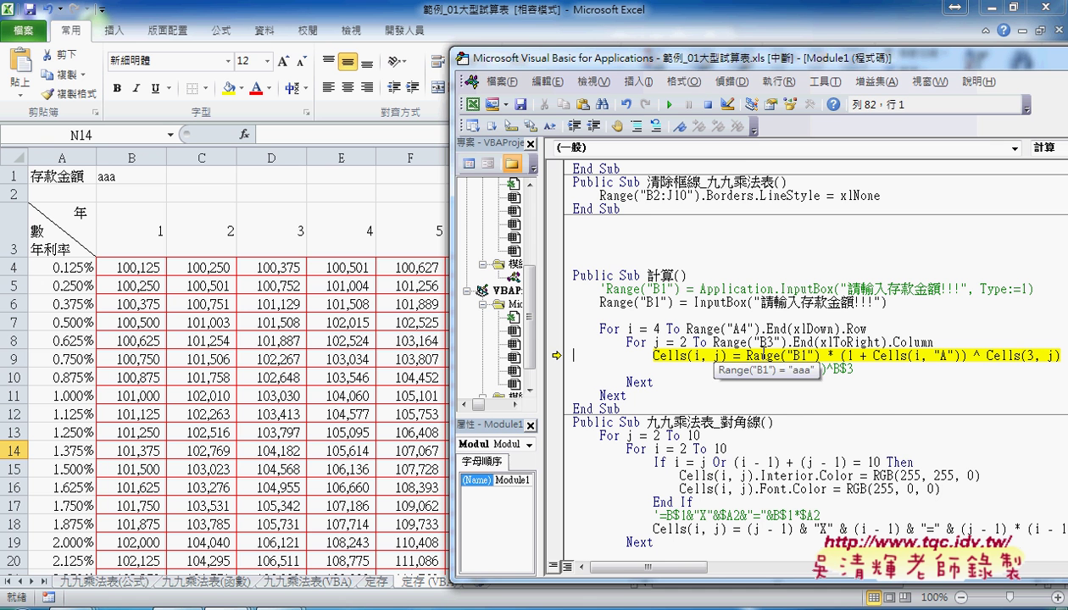
Stop the paused macro, return to the sheet and run the years macro, dismissing its compile error
left_click(709, 105)
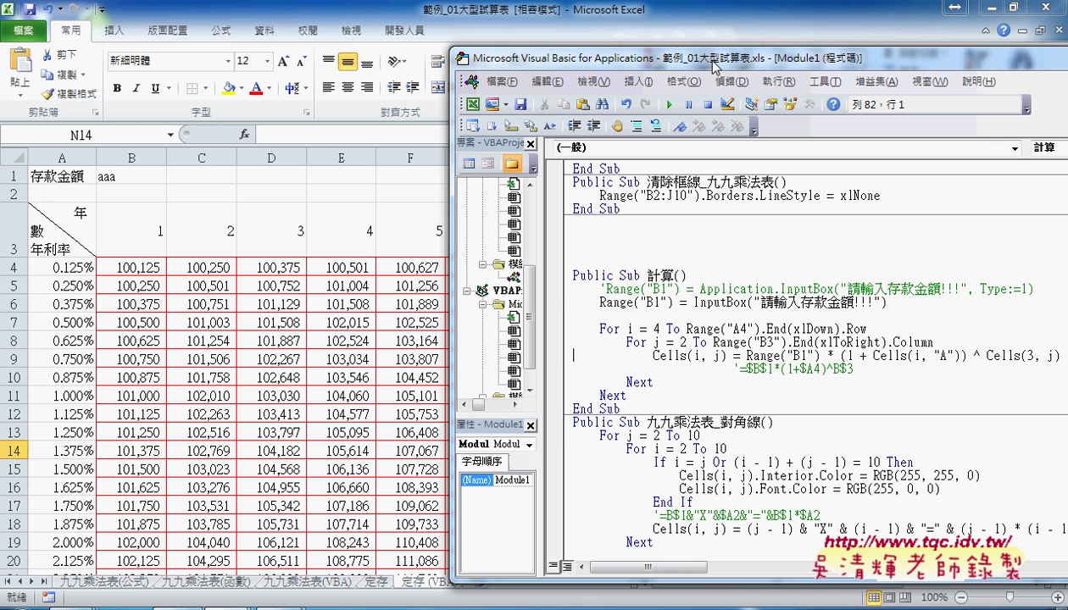
mouse_move(576, 61)
left_mouse_down()
mouse_move(310, 61)
mouse_move(174, 46)
left_mouse_up()
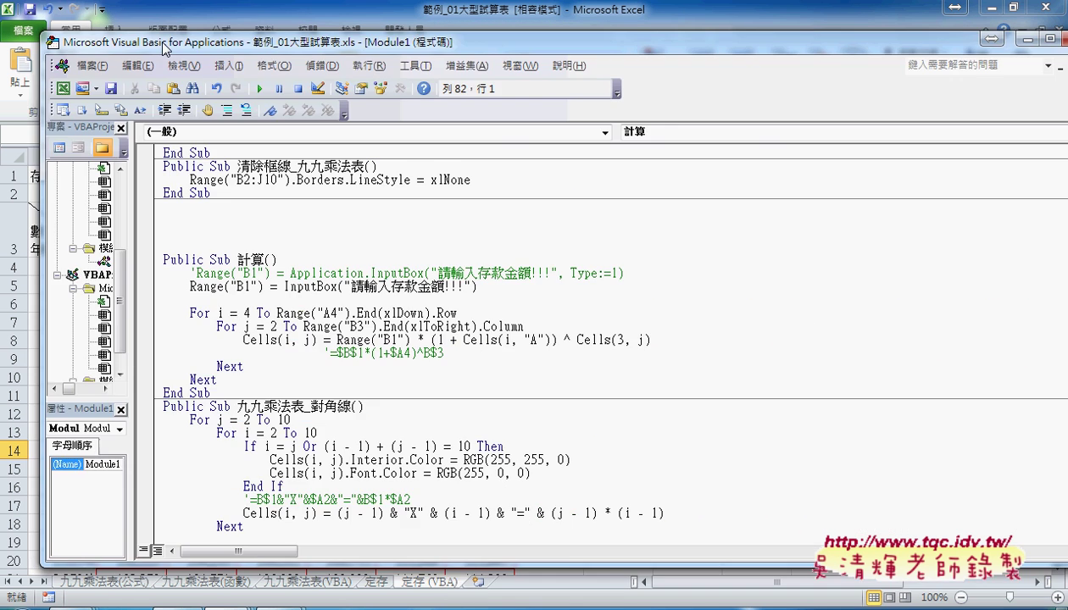
left_click(77, 89)
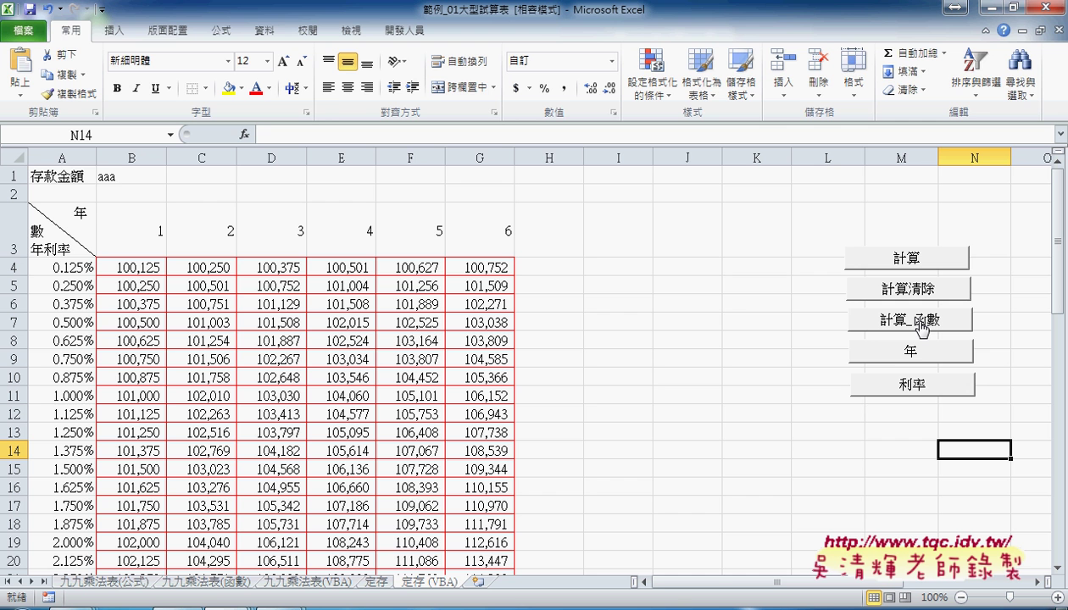
left_click(898, 347)
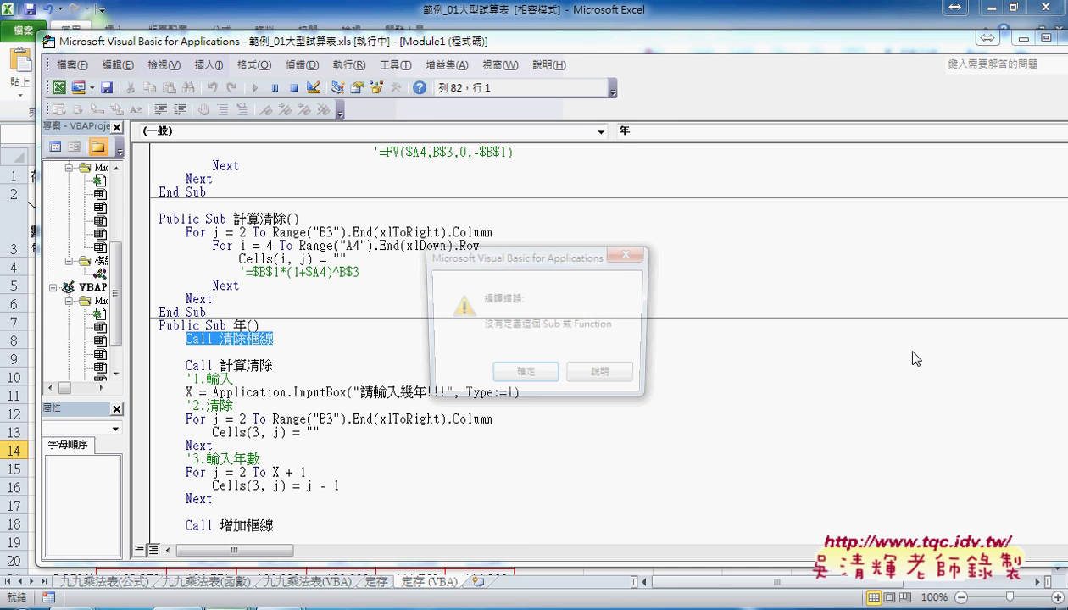
left_click(514, 377)
left_click(514, 378)
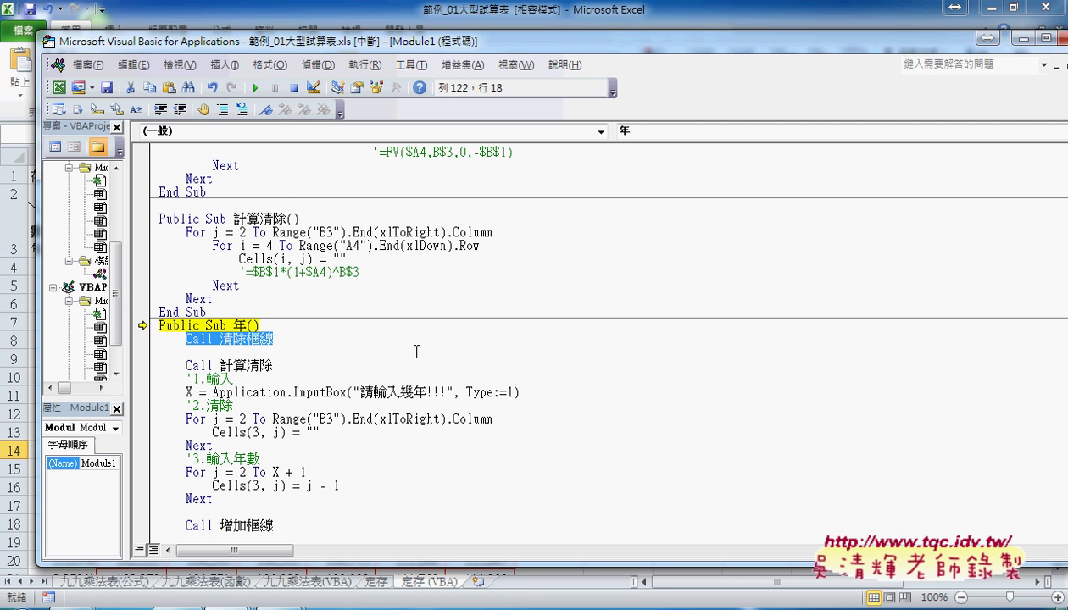
Uncomment the commented-out 清除框線 sub in Module1
scroll(413, 352, "down", 7)
scroll(413, 352, "down", 4)
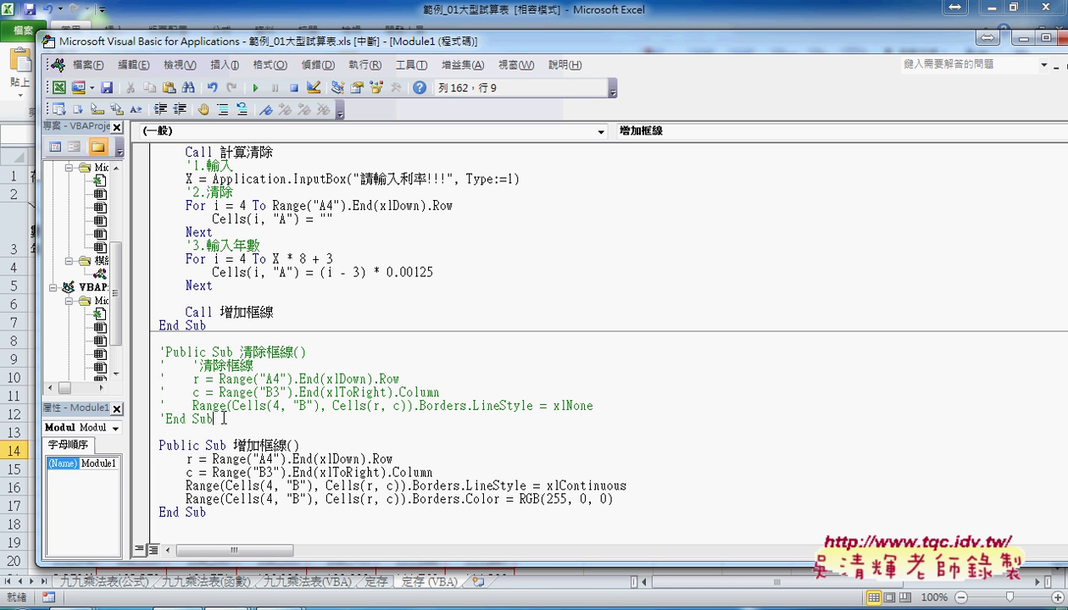
left_click_drag(266, 418, 159, 352)
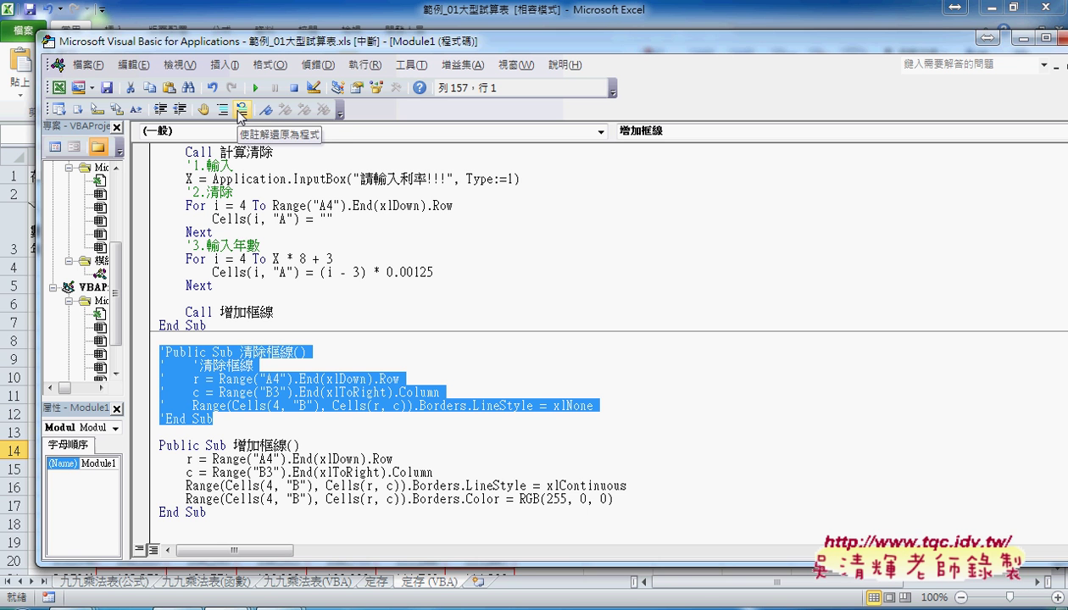
left_click(241, 110)
left_click(462, 373)
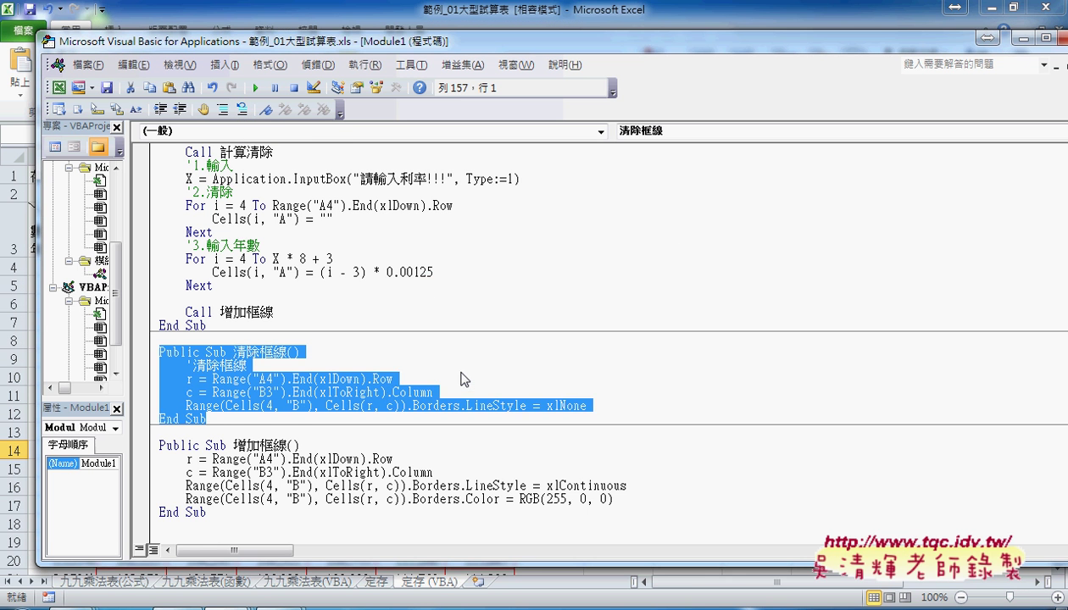
left_click(499, 263)
Close the VBA editor and set the table's years to 8, then 10, then 5
left_click(1044, 37)
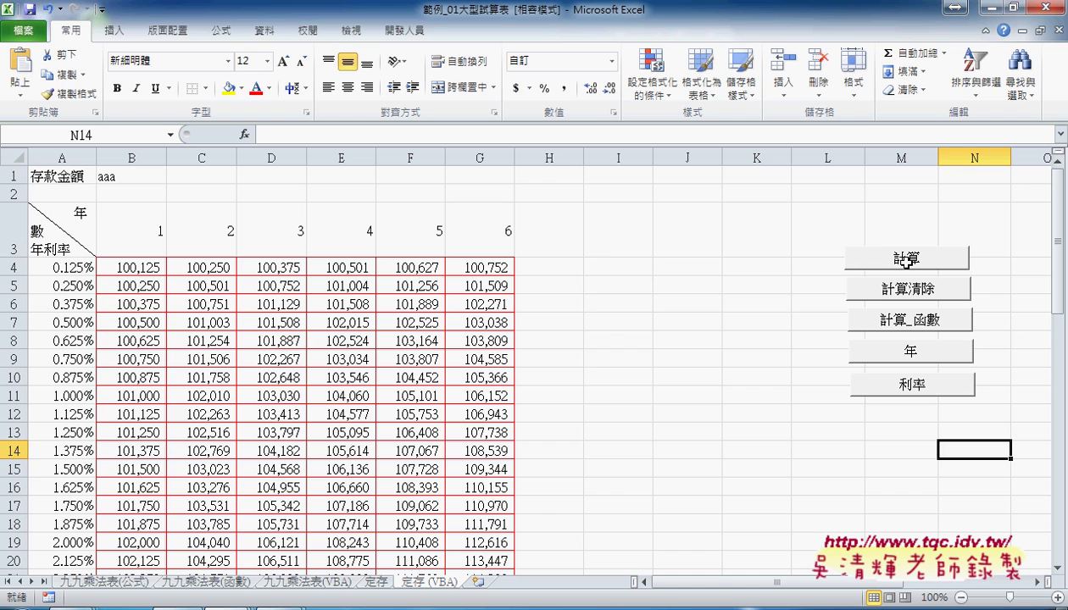
left_click(926, 358)
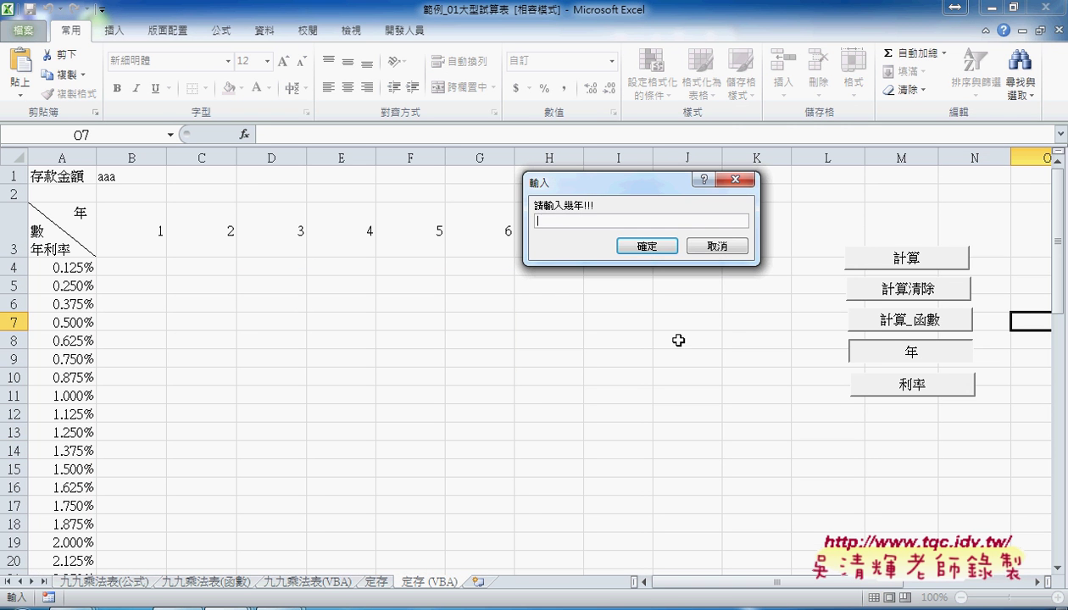
left_click_drag(564, 184, 540, 321)
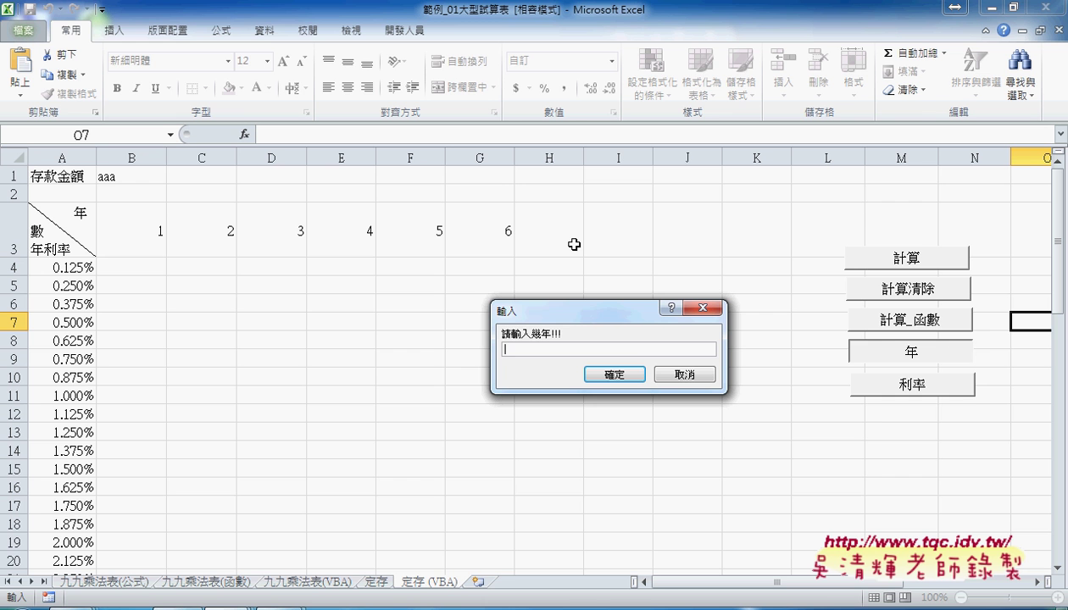
type("8")
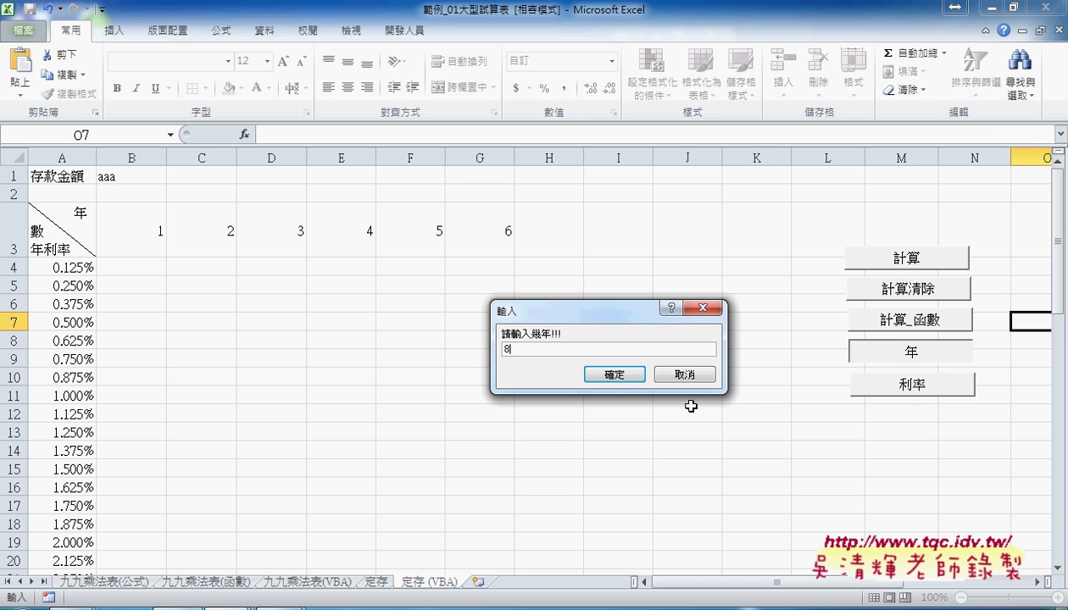
left_click(627, 376)
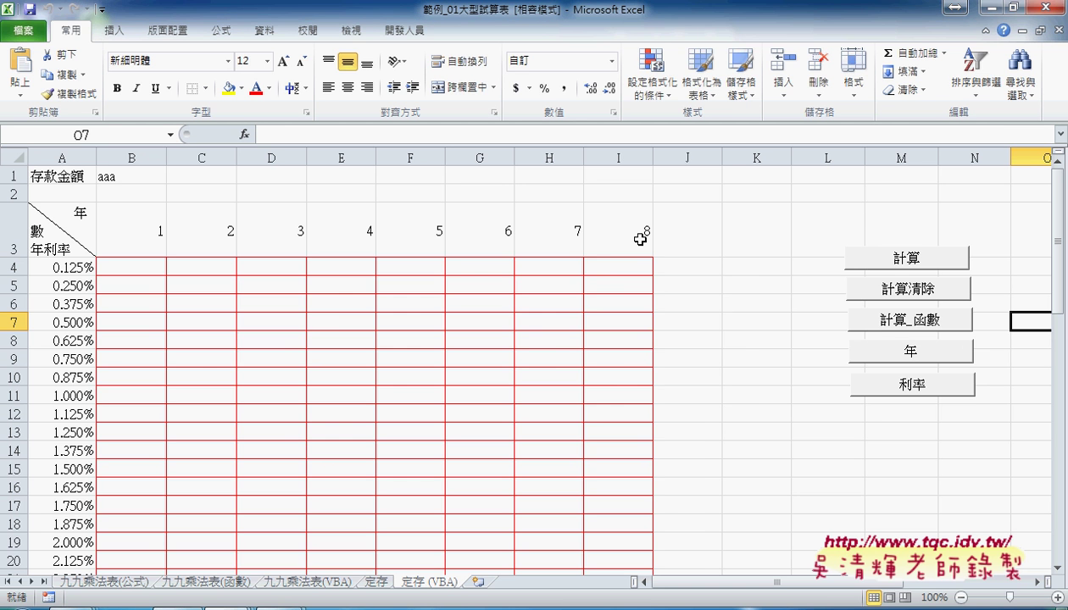
left_click(882, 349)
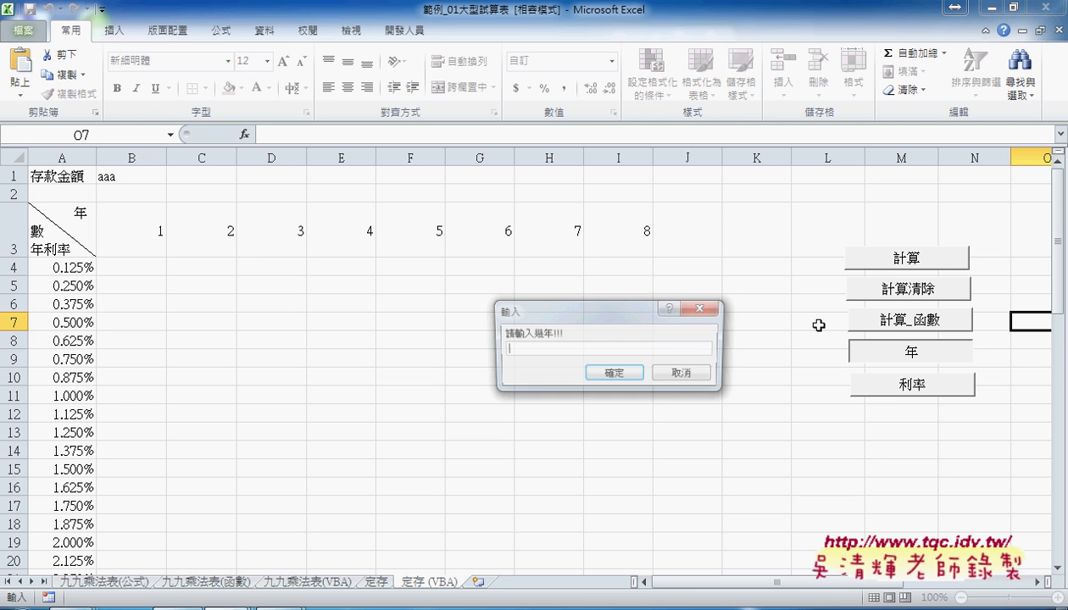
type("10")
key("Return")
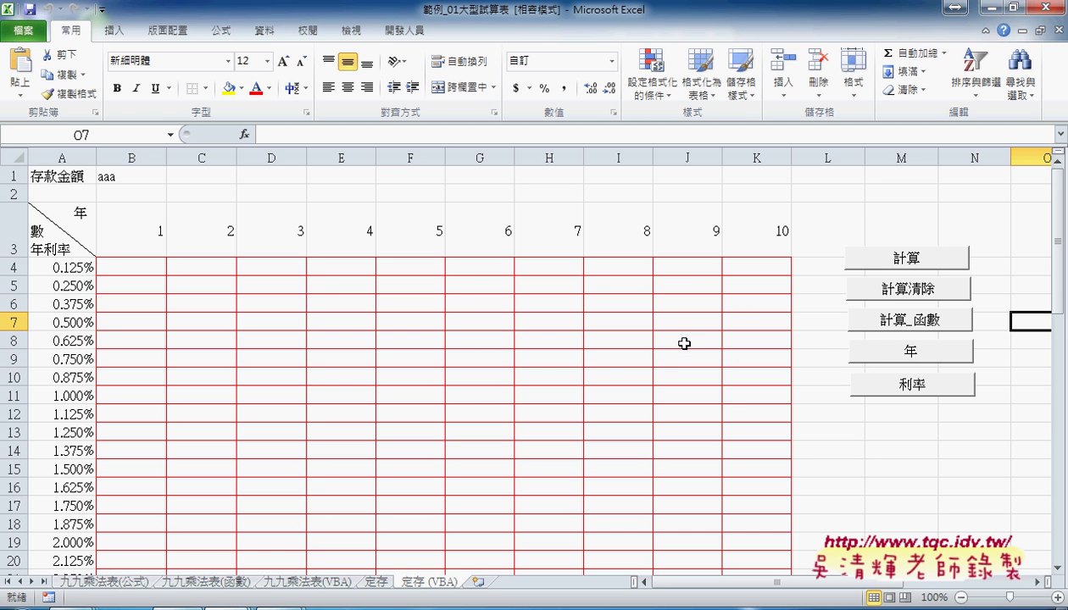
left_click(864, 350)
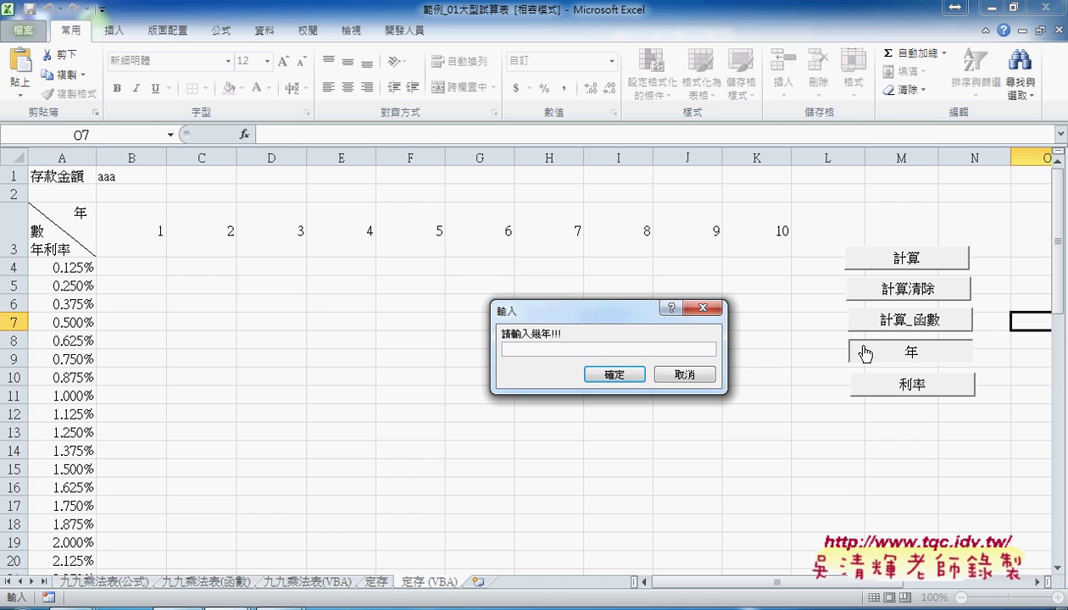
type("5")
key("Return")
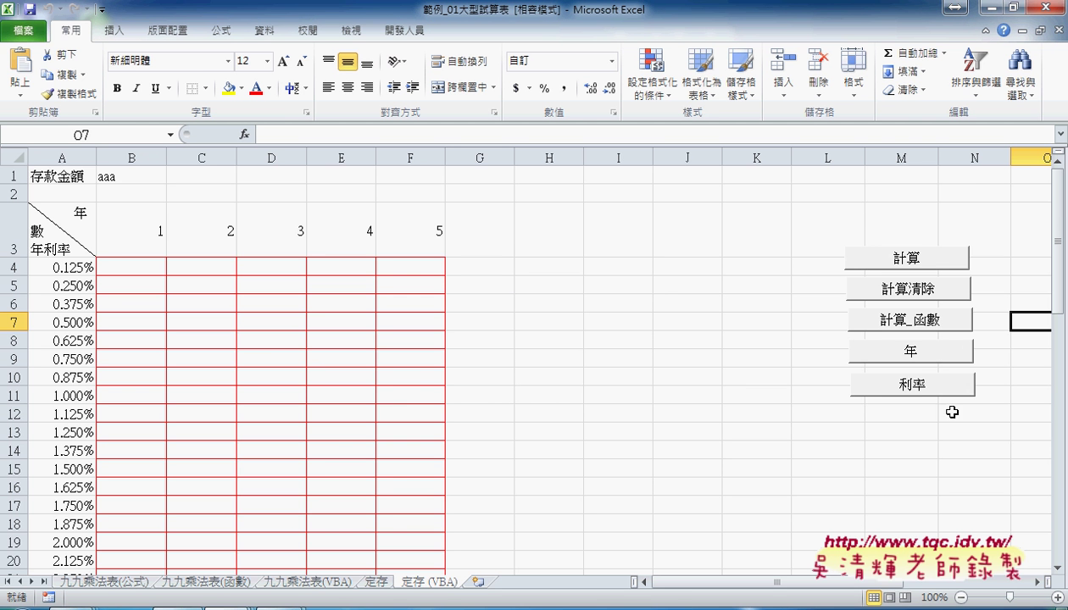
Run the interest-rate macro with 2 so rates span 0.125% to 2.000%
scroll(386, 377, "down", 3)
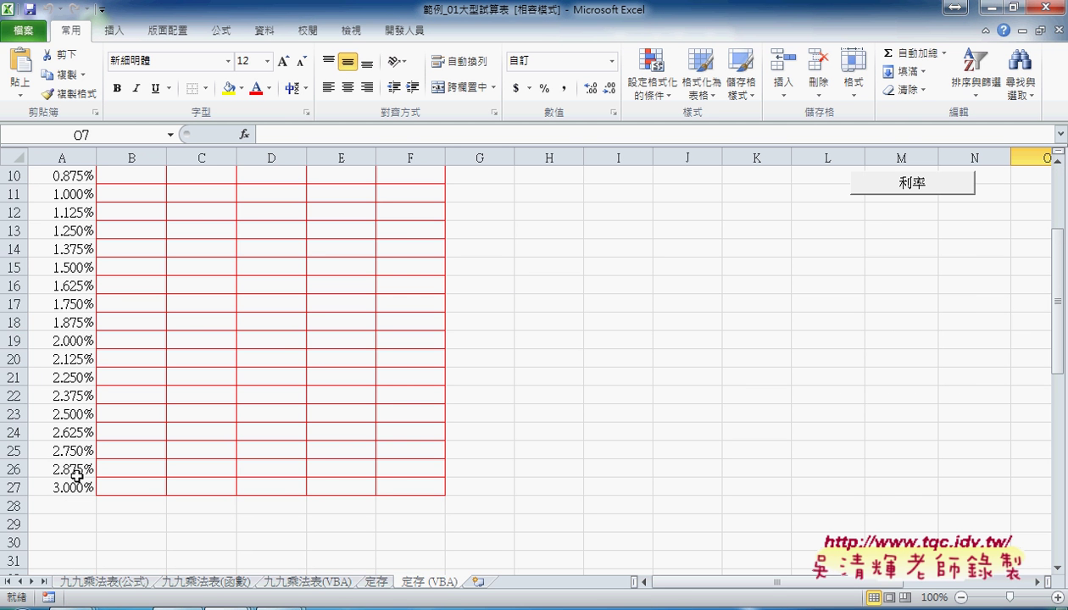
left_click(906, 187)
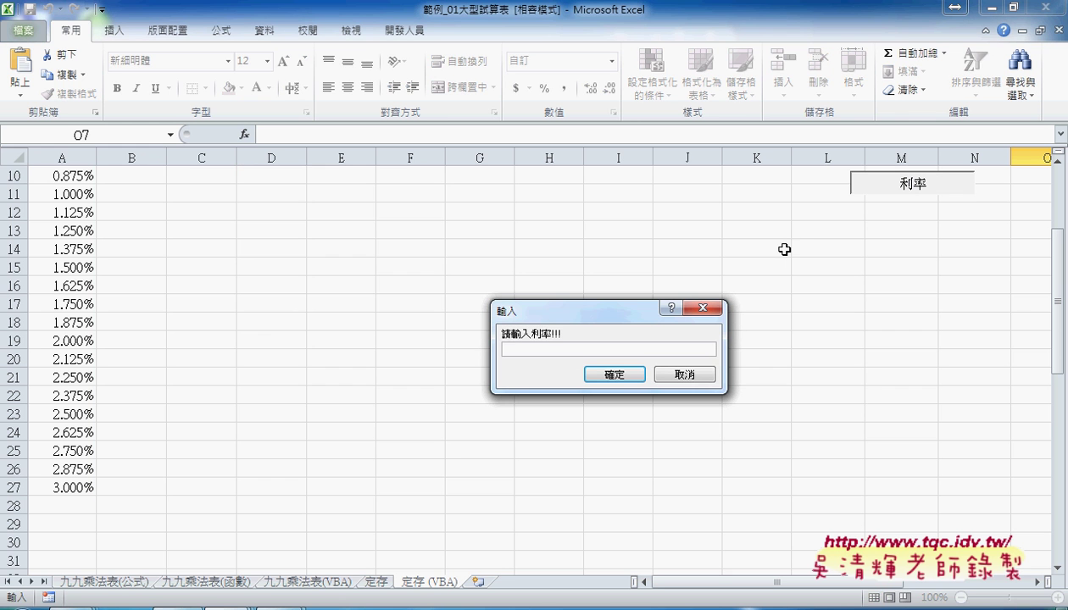
type("2")
left_click(635, 379)
scroll(258, 355, "up", 3)
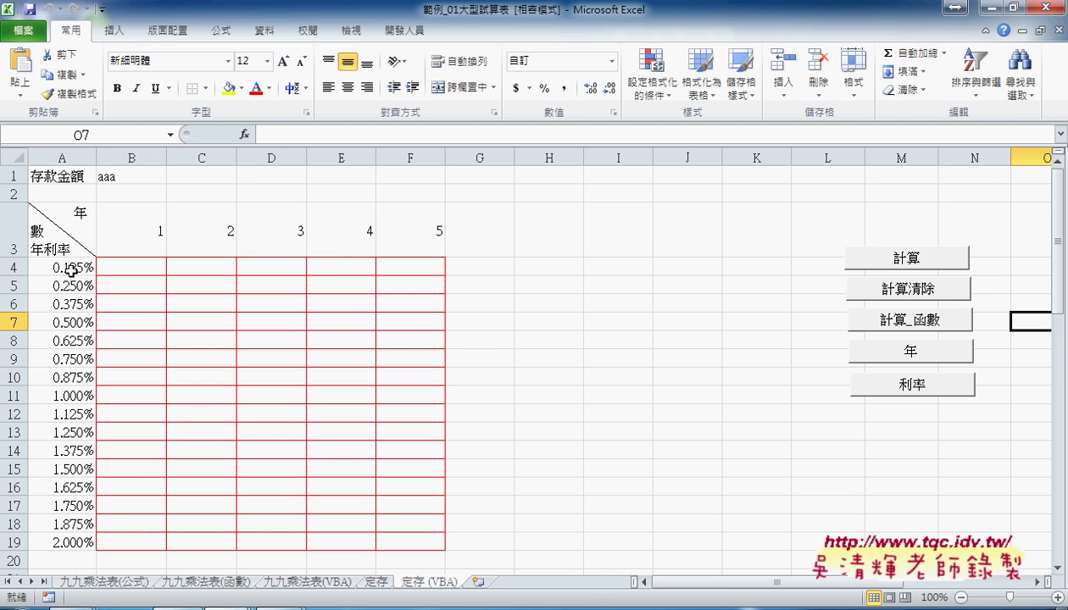
Select A4:A19, B3:F3 and B4:F19, then view the 定存 sheet's 1,000,000 formula table
left_click_drag(70, 269, 51, 543)
left_click_drag(136, 245, 407, 232)
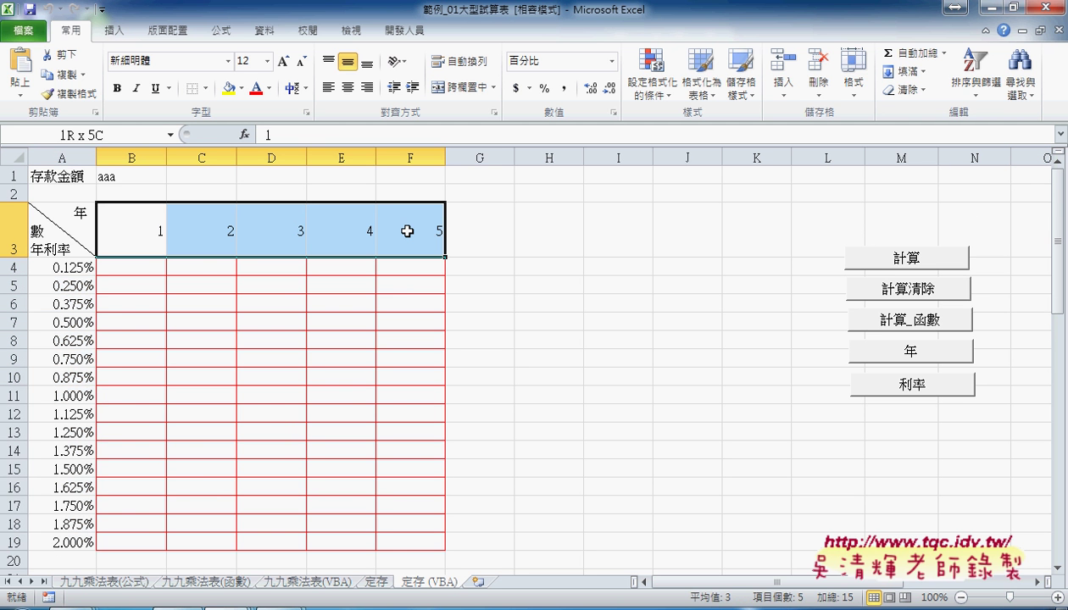
mouse_move(134, 268)
left_mouse_down()
mouse_move(398, 546)
mouse_move(399, 531)
left_mouse_up()
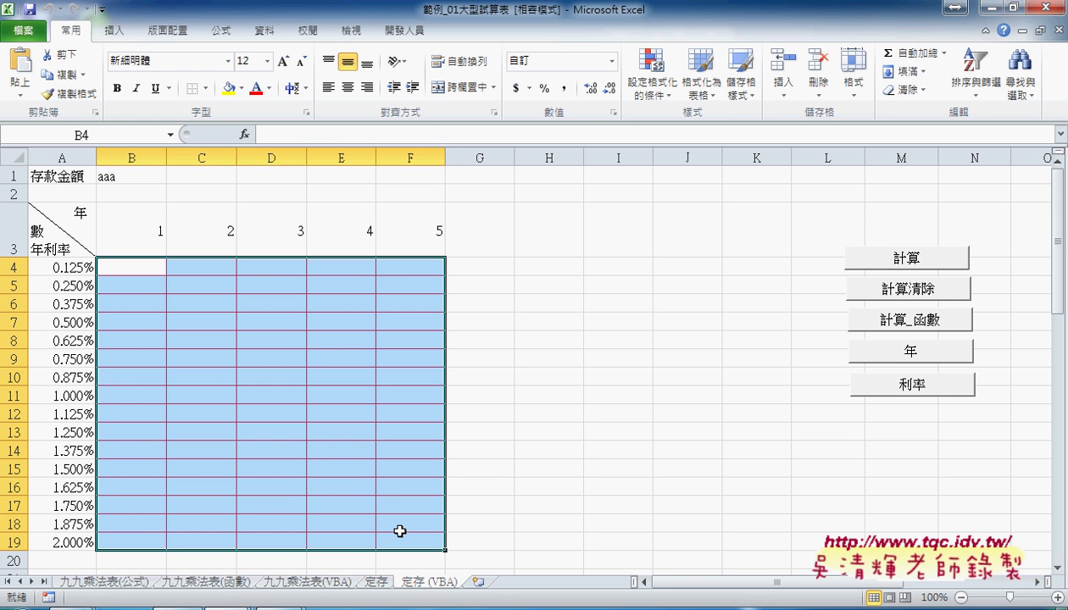
left_click(377, 584)
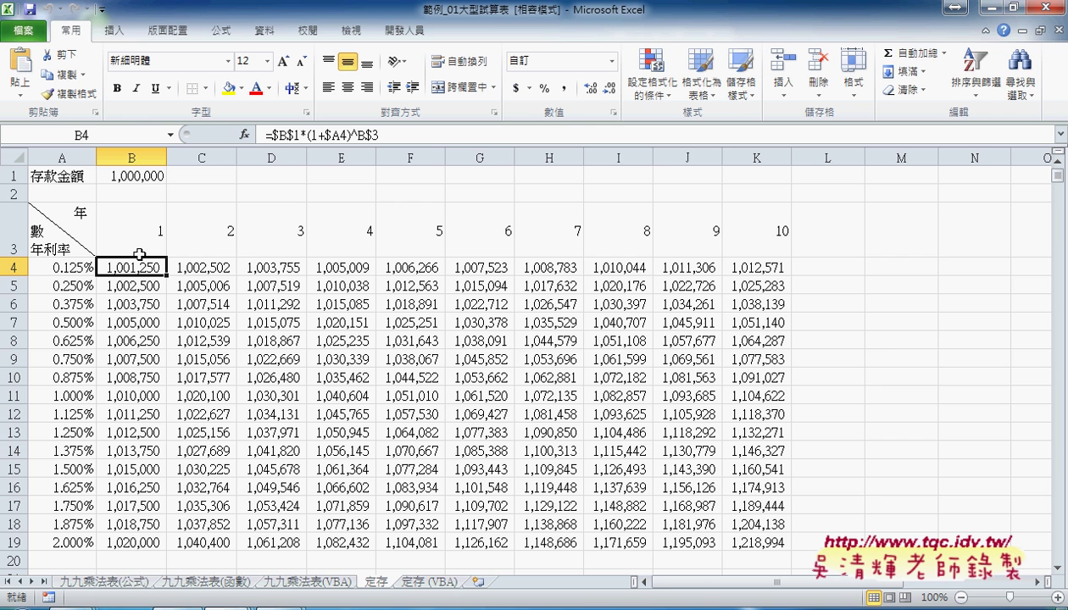
Open the 程式碼 Google Docs document and locate the 定存範例 section
left_click(245, 606)
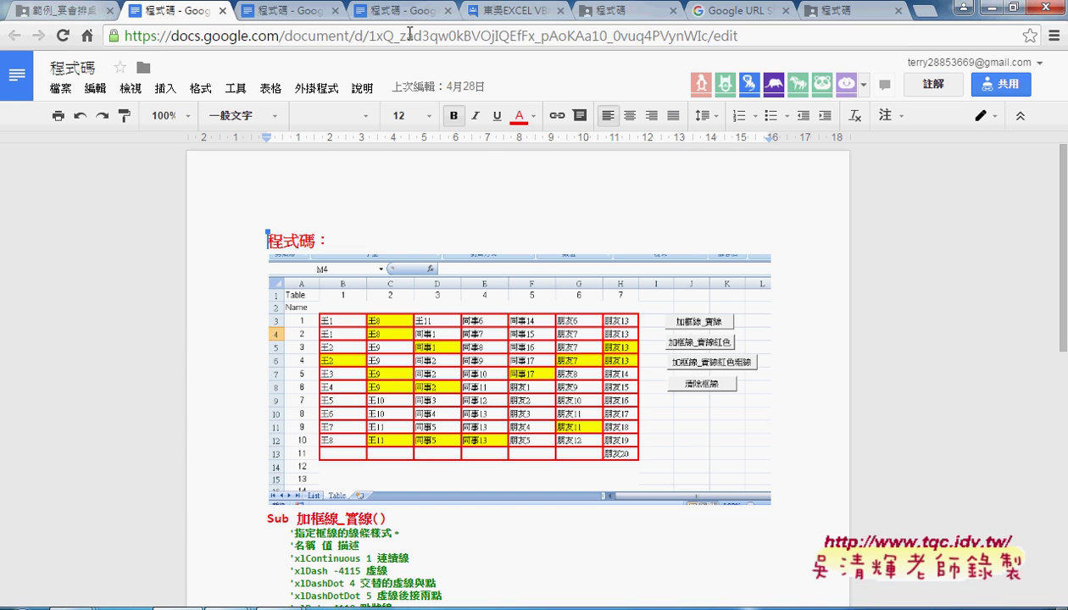
left_click(399, 21)
scroll(468, 280, "up", 3)
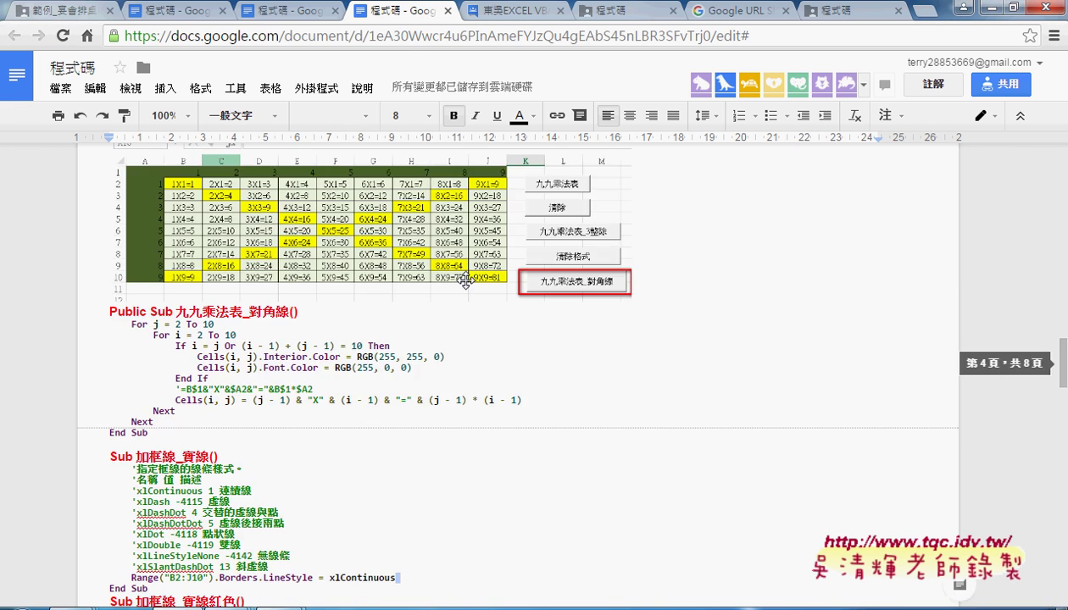
scroll(468, 280, "down", 2)
scroll(468, 280, "down", 2)
scroll(468, 280, "down", 5)
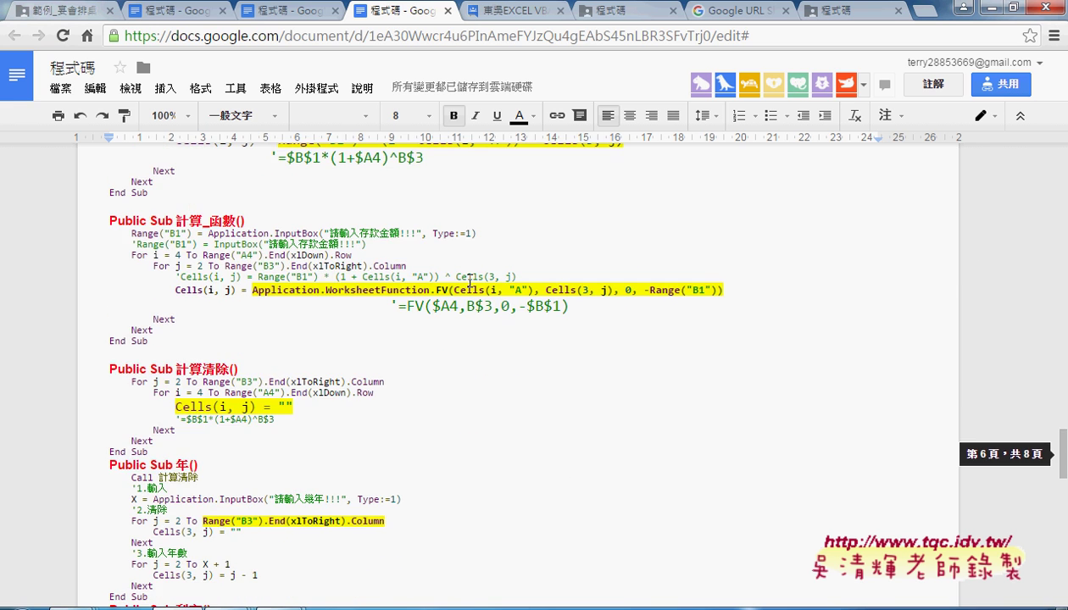
scroll(469, 281, "up", 1)
scroll(469, 280, "up", 1)
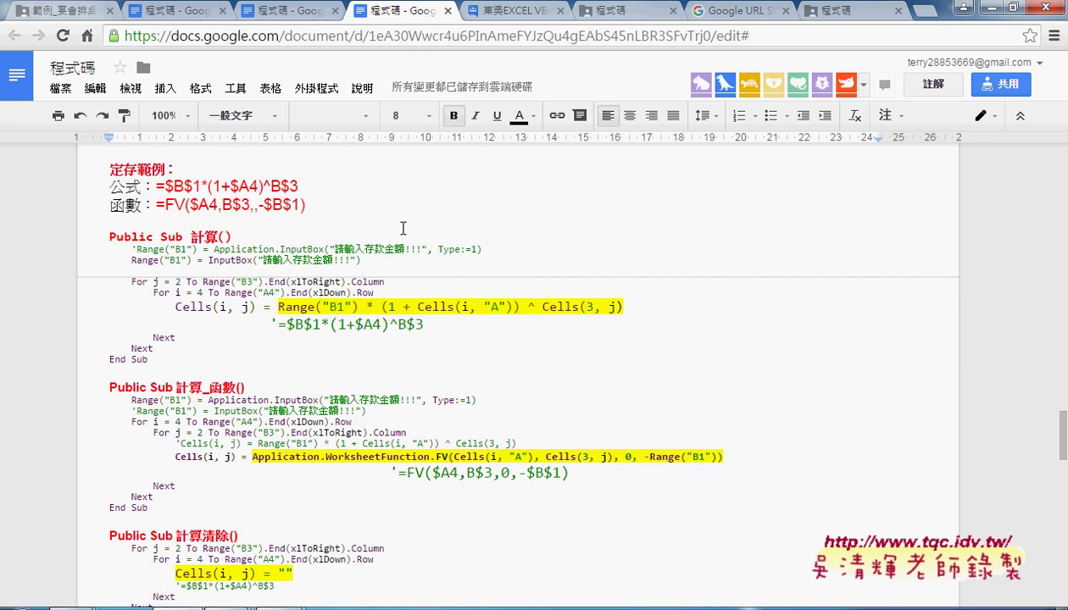
Type a row of dashes on the empty line between End Sub and 定存範例
left_click(211, 164)
scroll(135, 288, "up", 3)
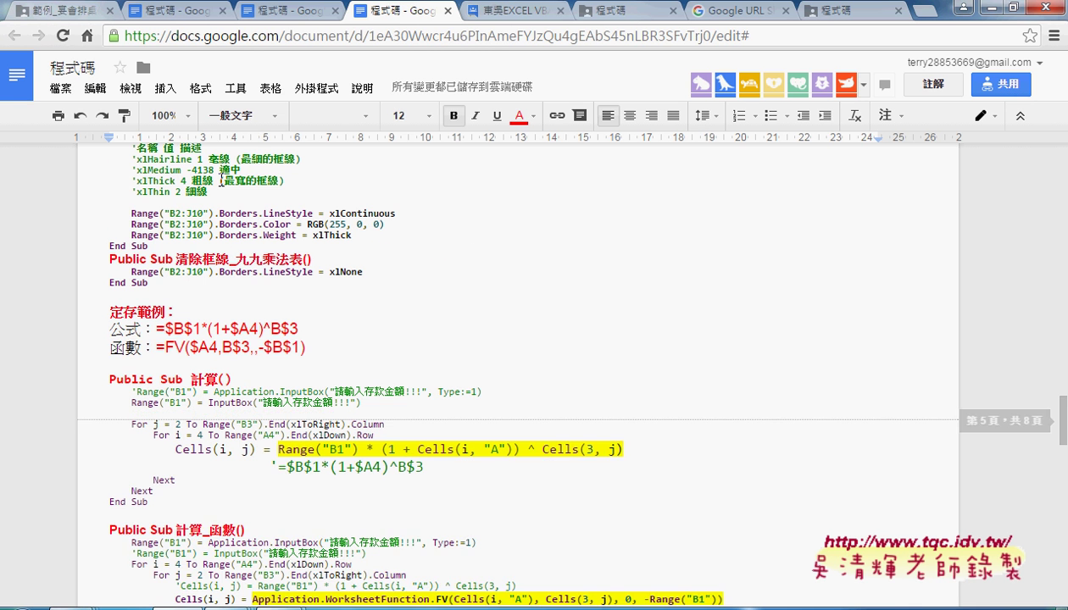
scroll(127, 314, "down", 1)
left_click(126, 321)
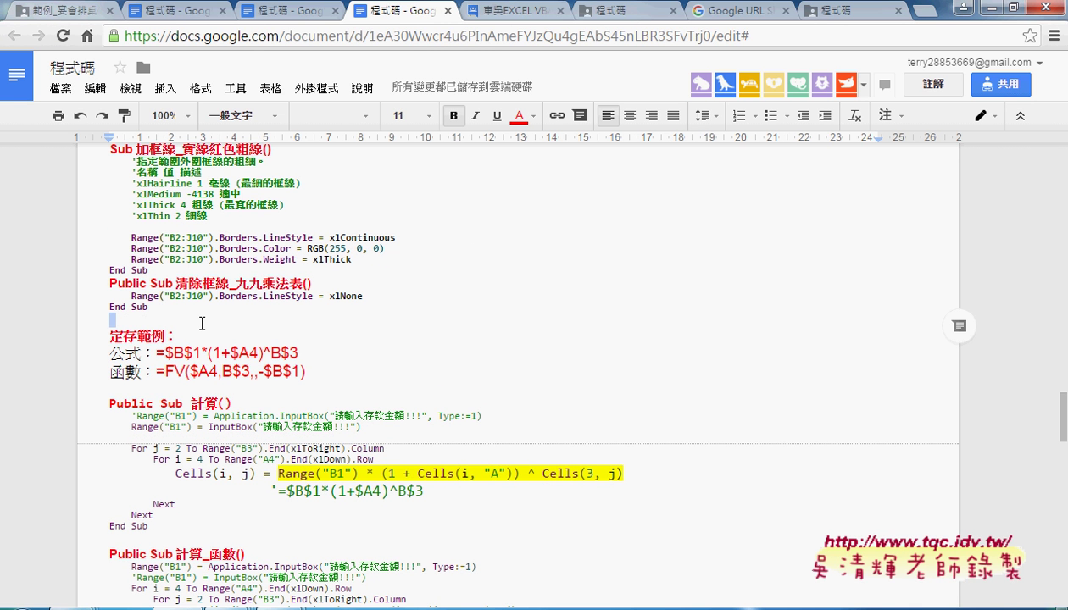
type("----------------------------------")
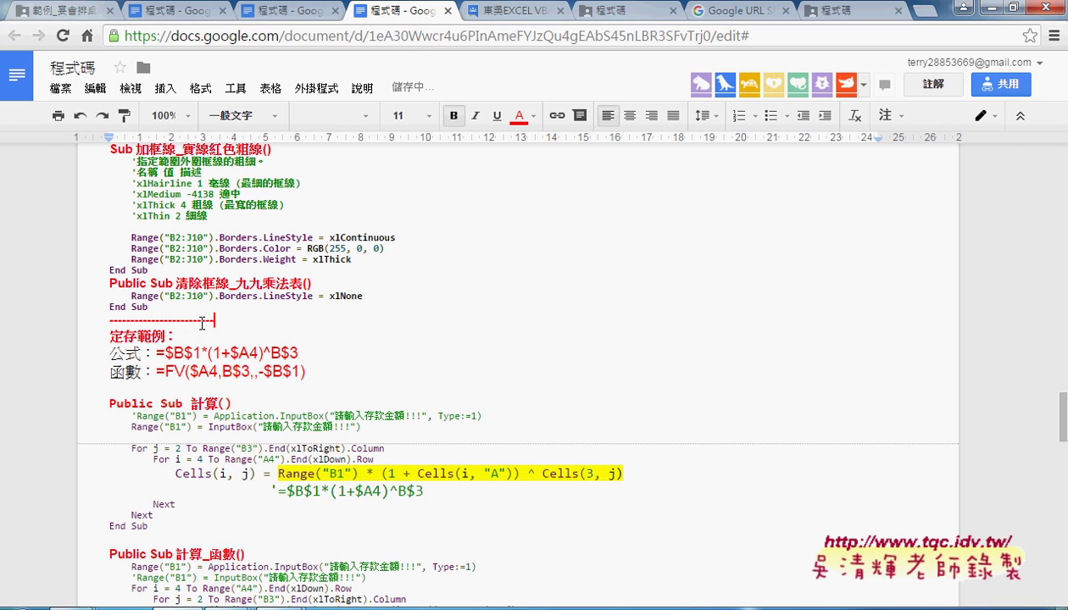
type("-----------------------------------------------------")
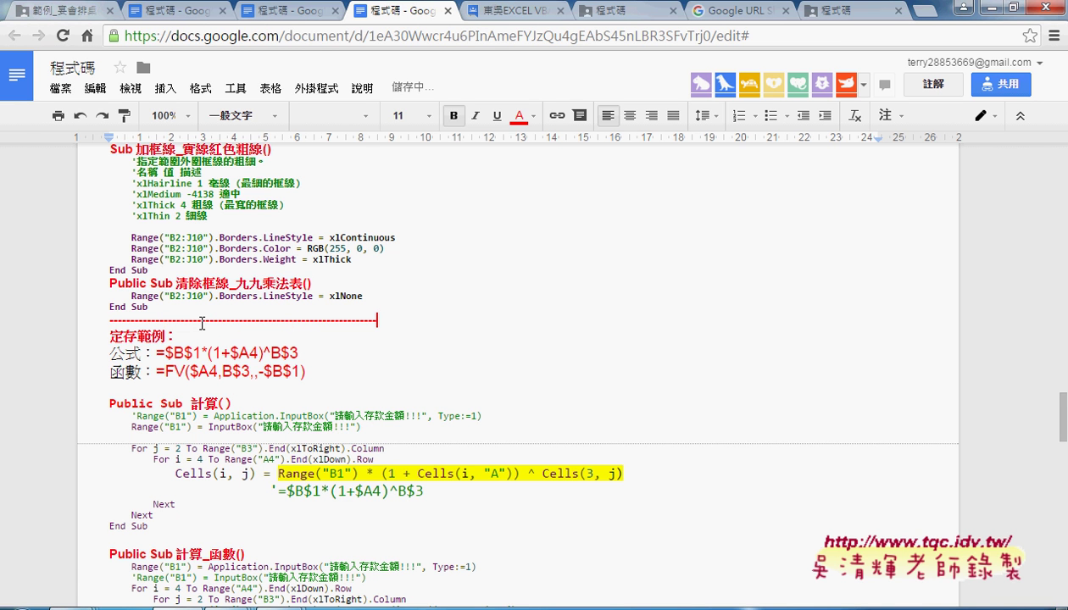